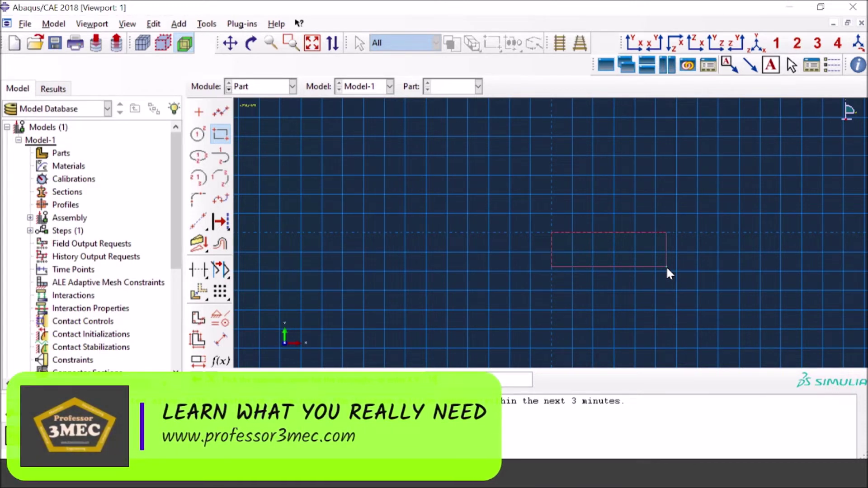
Complete the square section with one corner at the origin and extrude it to a depth of 10
key(Return)
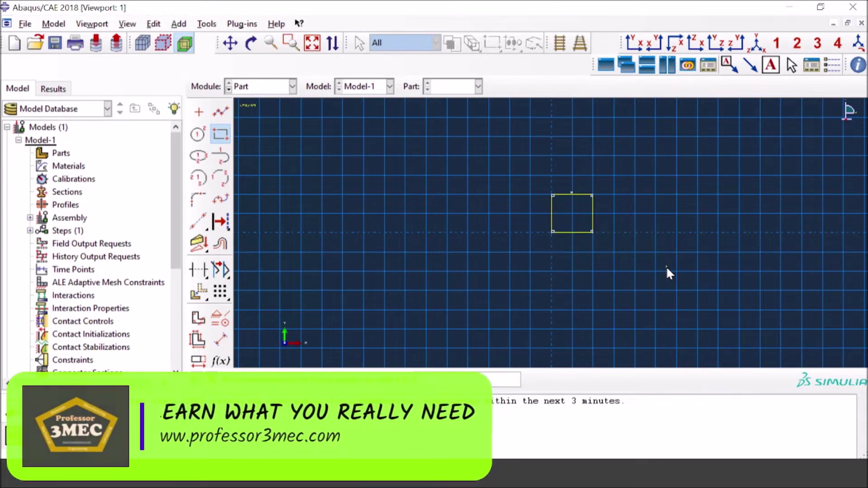
key(Escape)
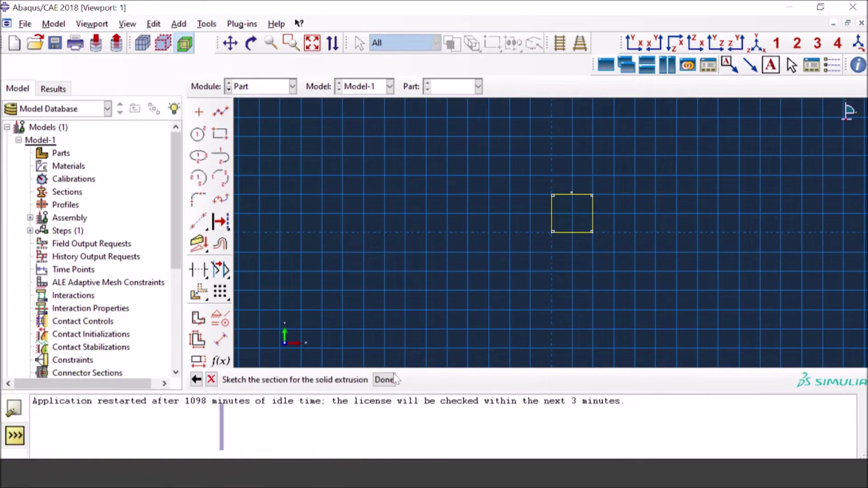
middle_click(364, 270)
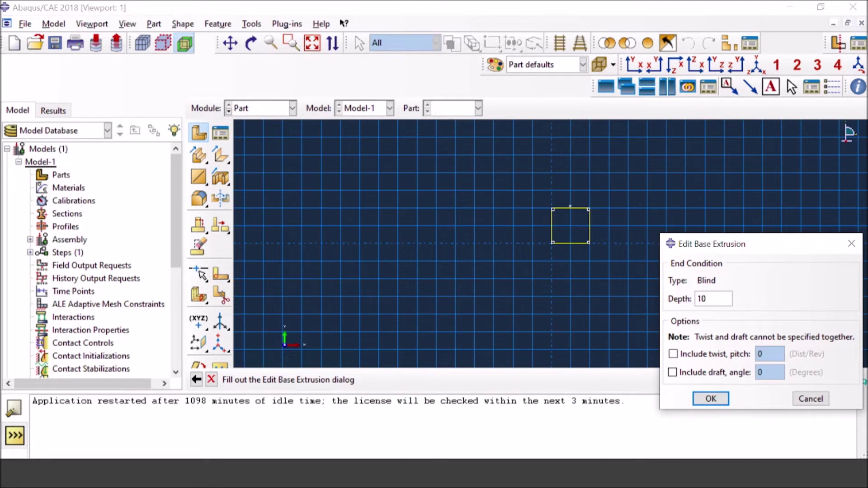
click(711, 399)
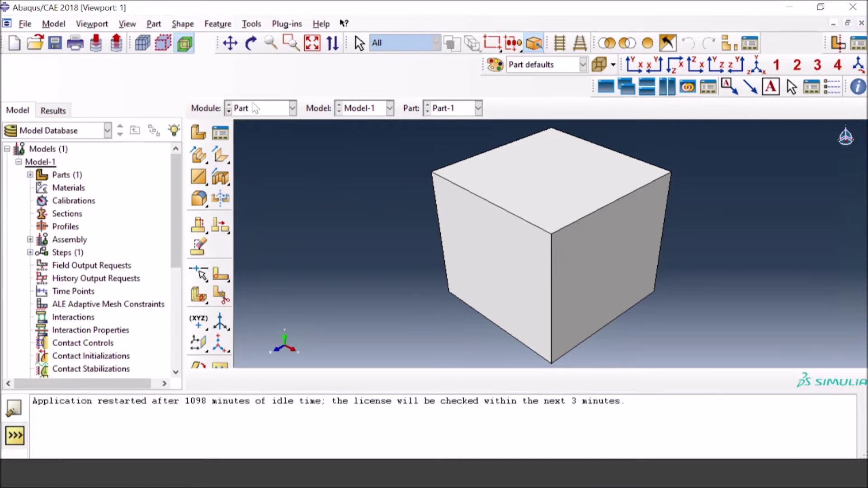
Switch to the Property module and start a new material, Material-1, with isotropic elastic behavior
click(256, 109)
click(249, 135)
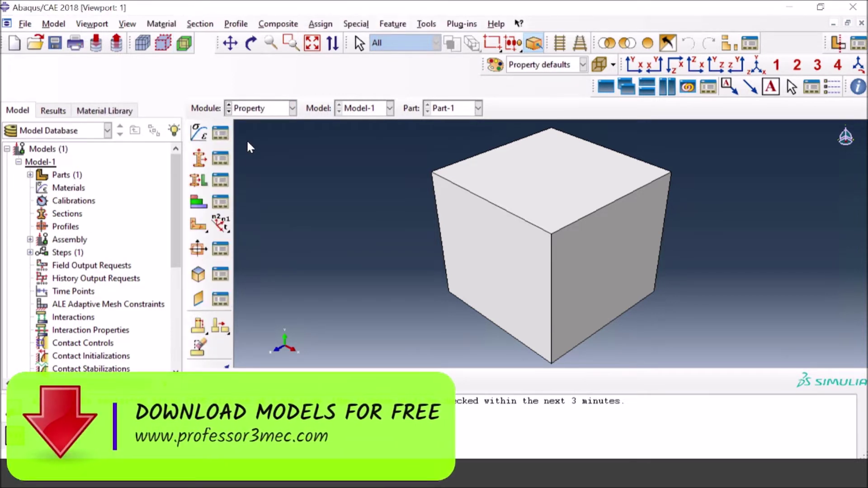
click(213, 141)
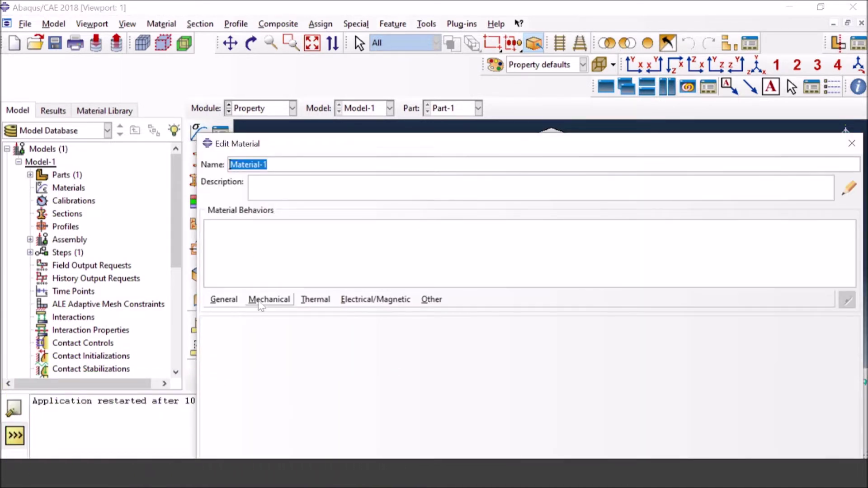
click(224, 300)
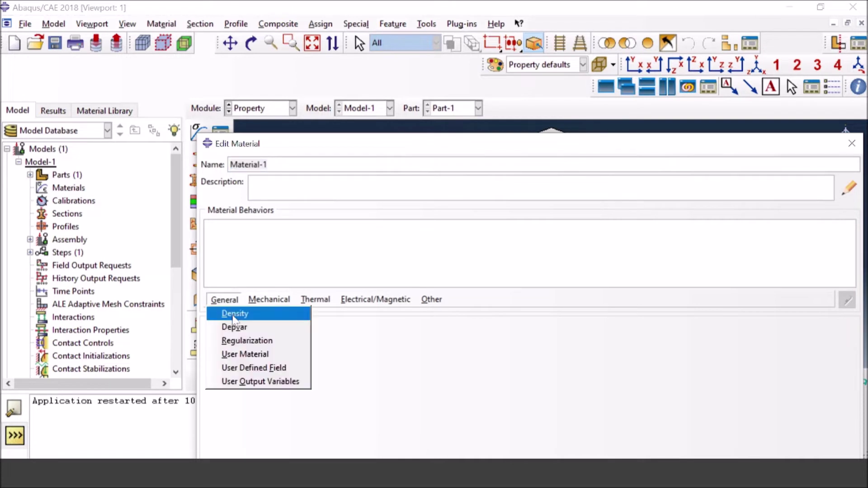
click(269, 300)
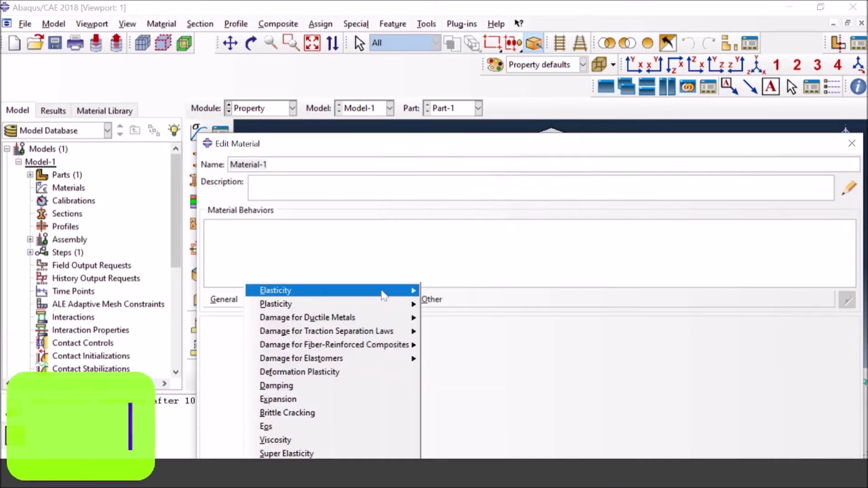
click(321, 317)
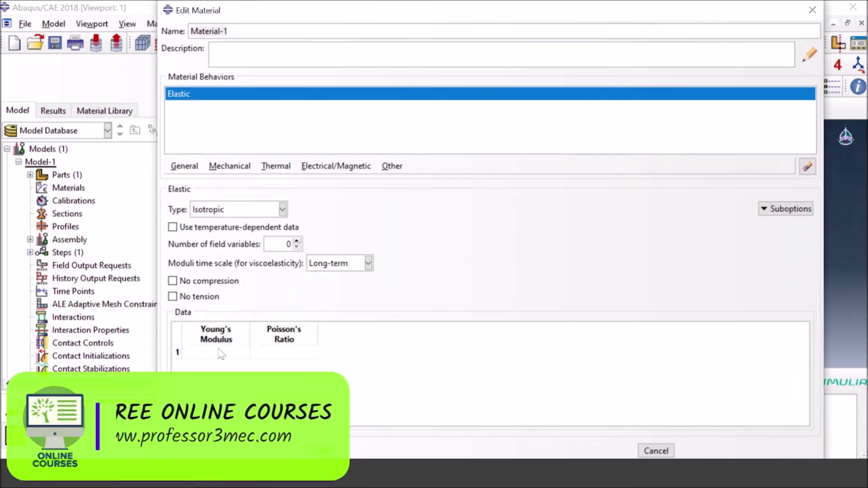
Give the material a Young's modulus of 210000 and a Poisson's ratio of 0.33, and save it
click(221, 352)
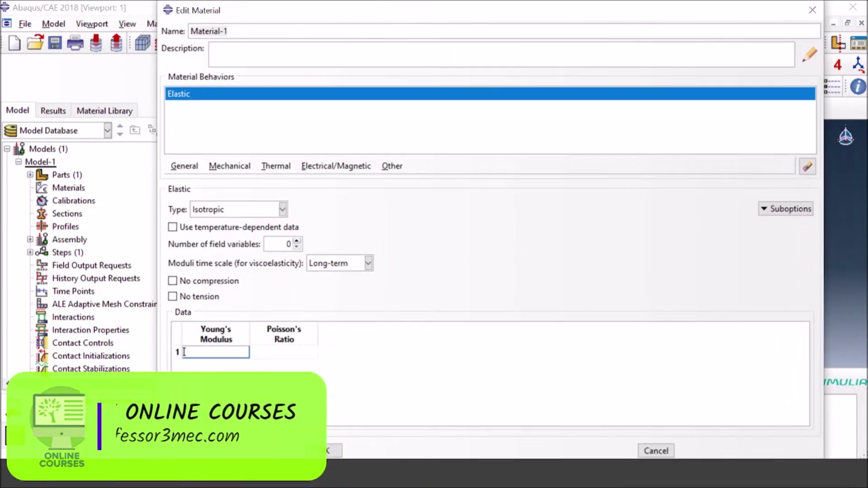
text(210000)
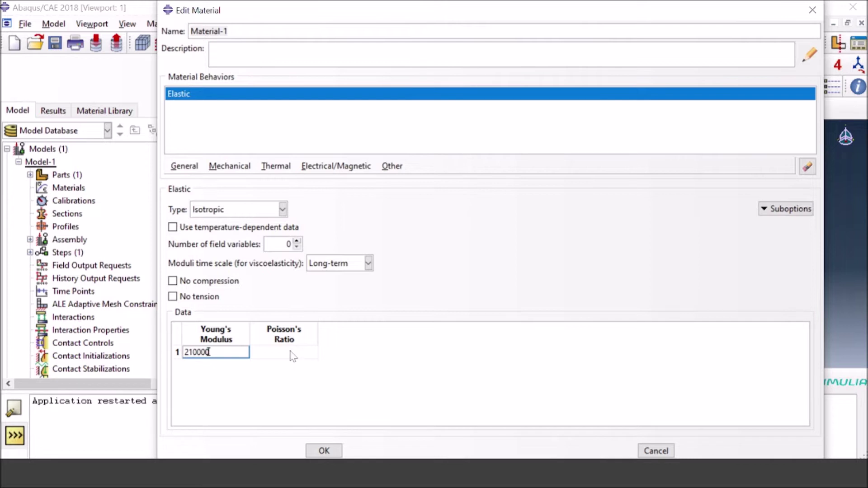
click(252, 352)
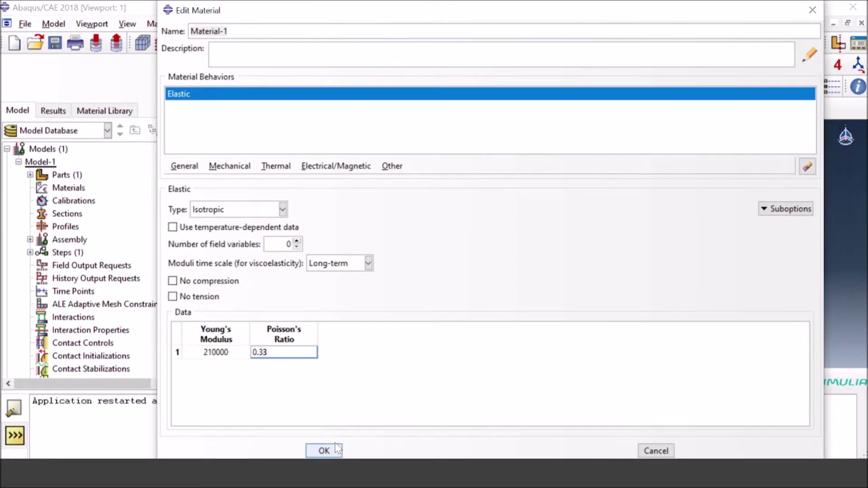
click(230, 166)
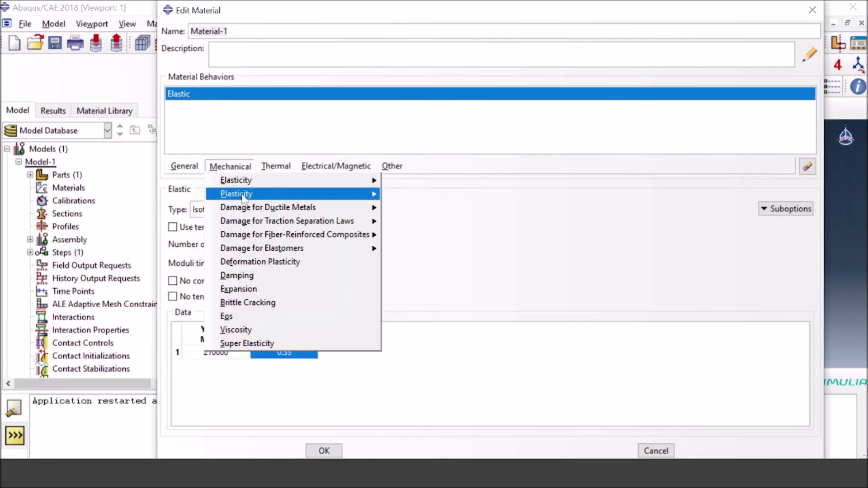
mouse_move(244, 197)
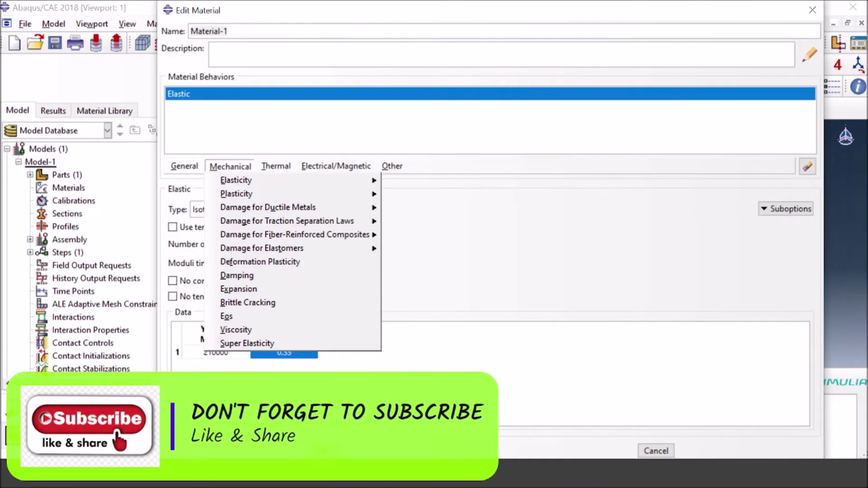
key(Escape)
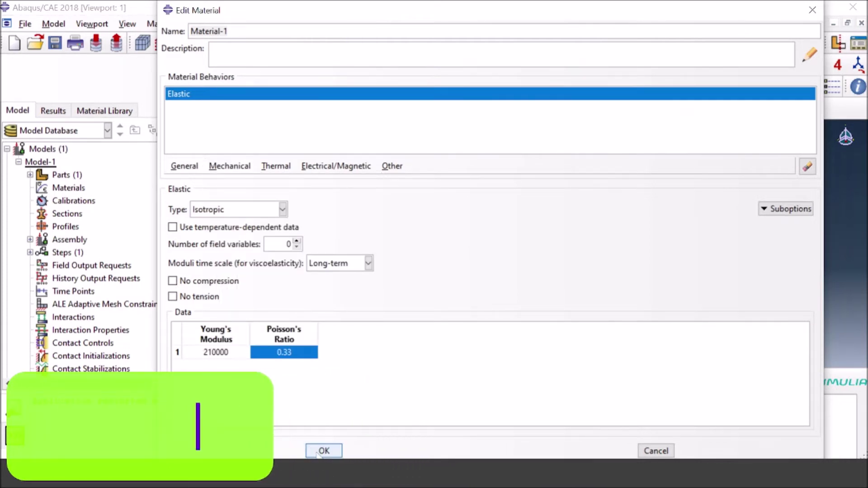
key(Return)
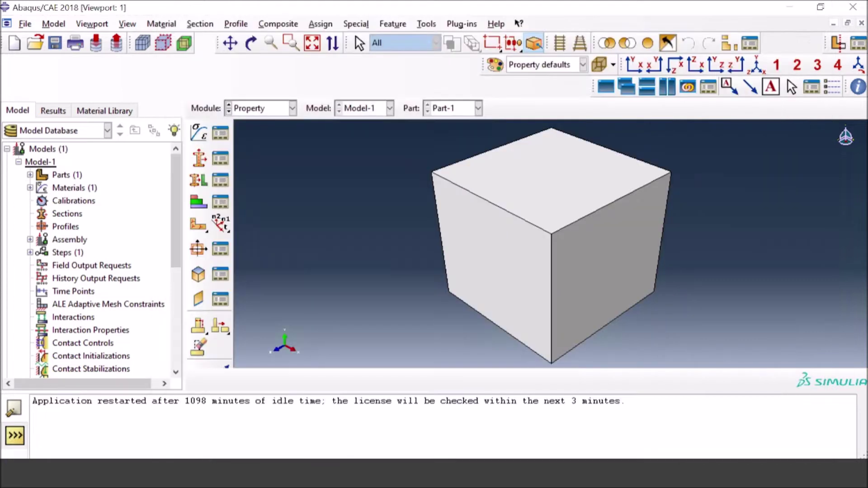
Create a solid, homogeneous section that uses Material-1
click(199, 158)
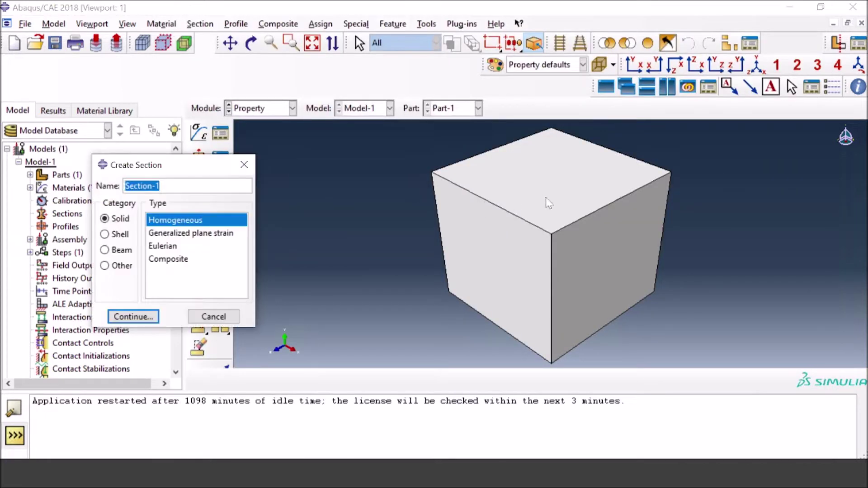
click(134, 317)
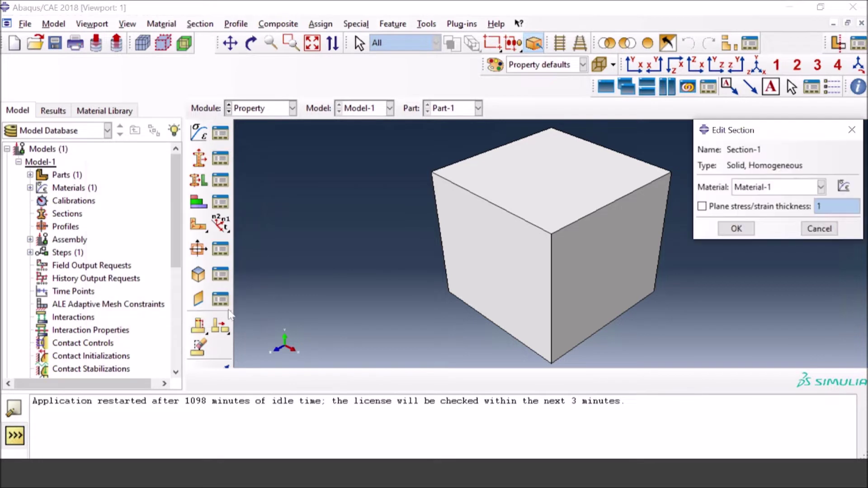
click(734, 230)
Assign Section-1 to the whole cube, creating the region set Set-1
click(199, 181)
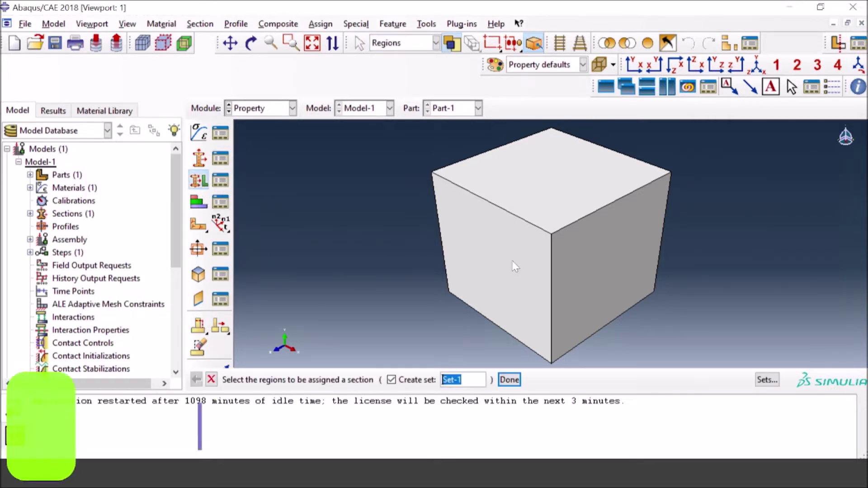
click(548, 339)
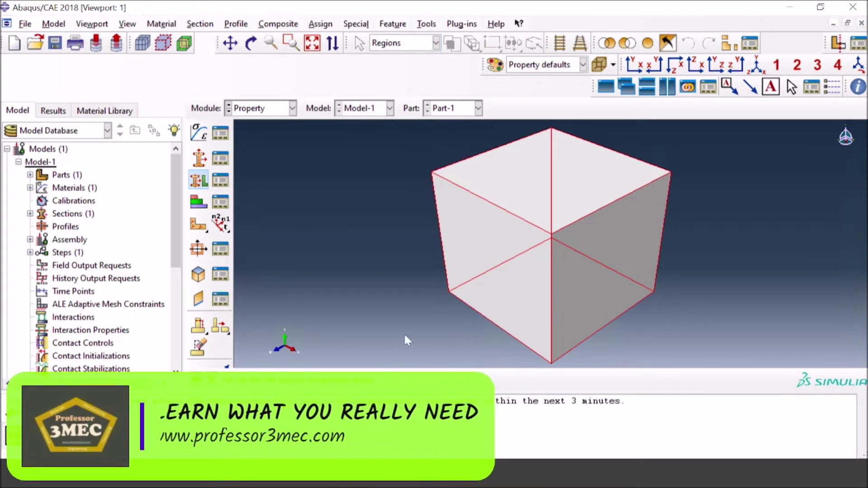
click(509, 380)
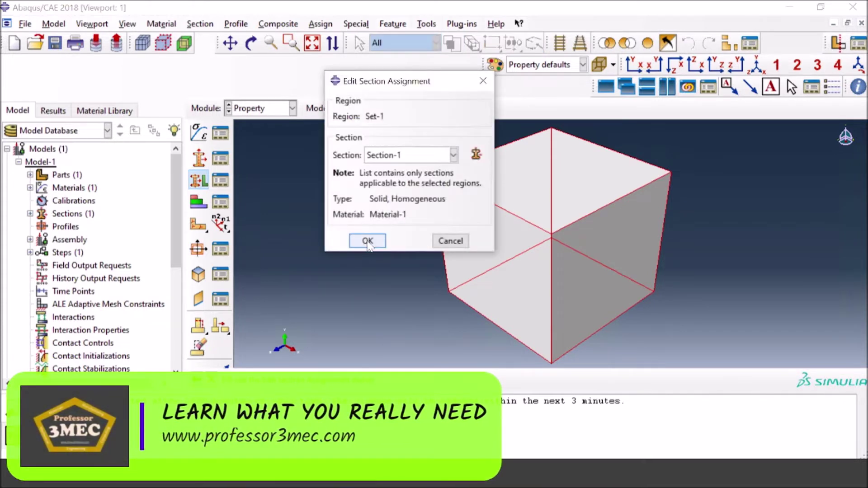
click(368, 241)
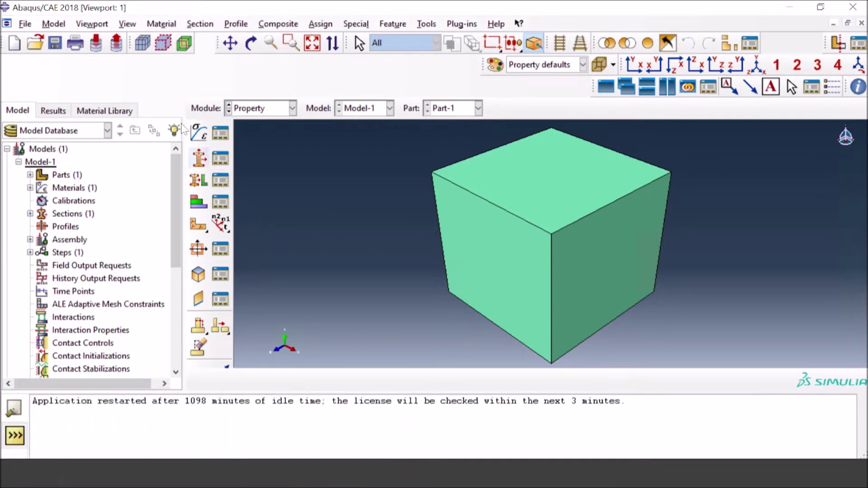
Switch to the Assembly module and create a dependent instance of Part-1
click(285, 109)
click(253, 149)
click(199, 132)
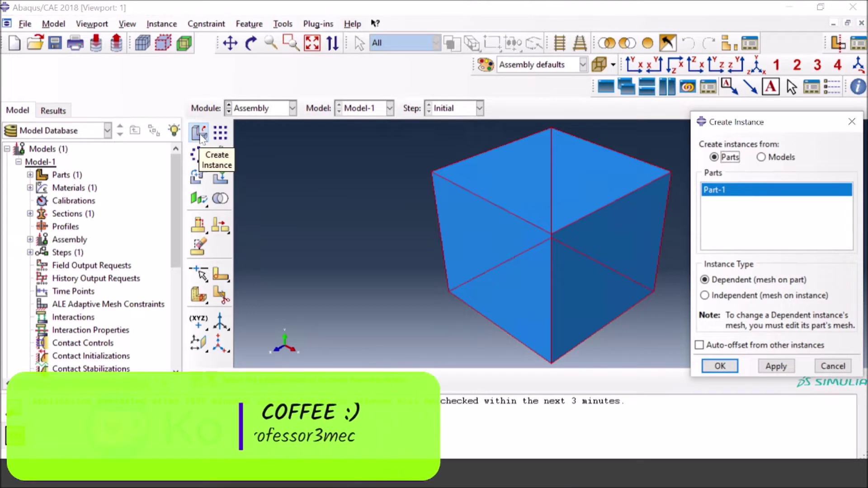
click(721, 367)
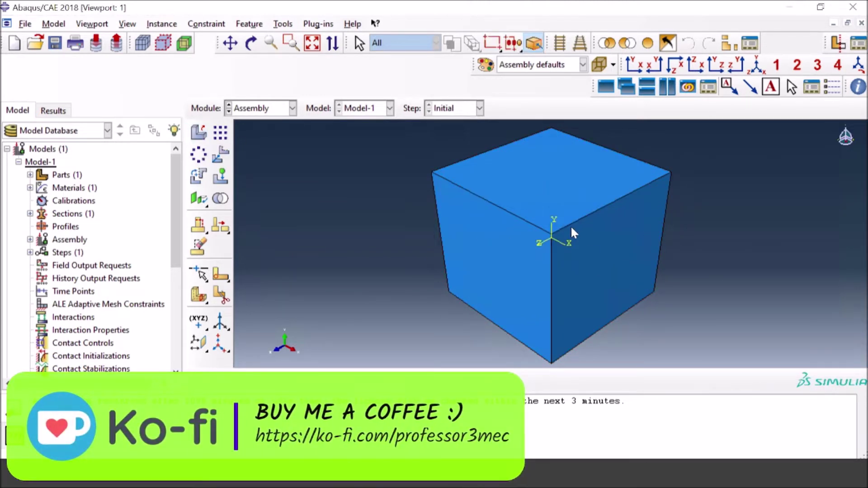
In the Step module, add a Static, General step after Initial and turn on Nlgeom
click(267, 109)
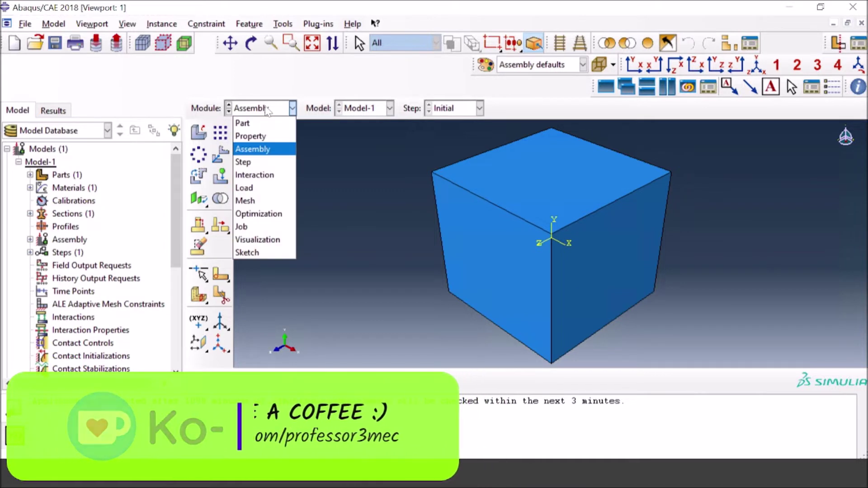
click(254, 162)
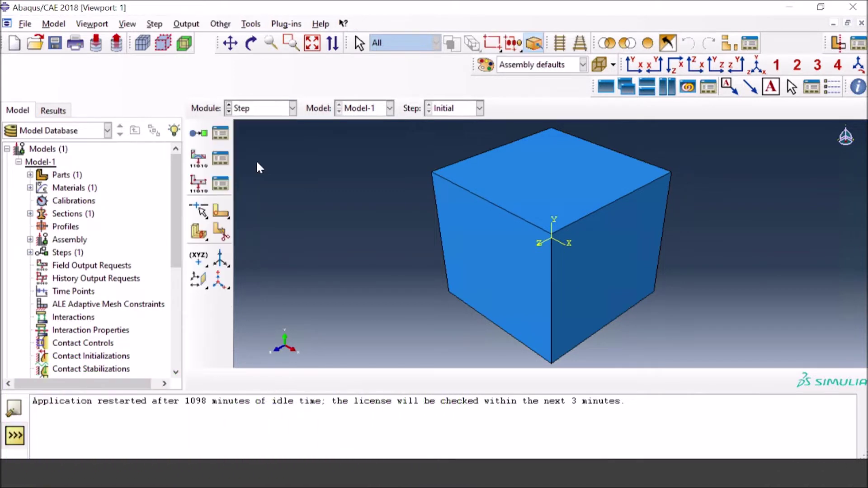
click(220, 133)
drag(613, 273, 208, 71)
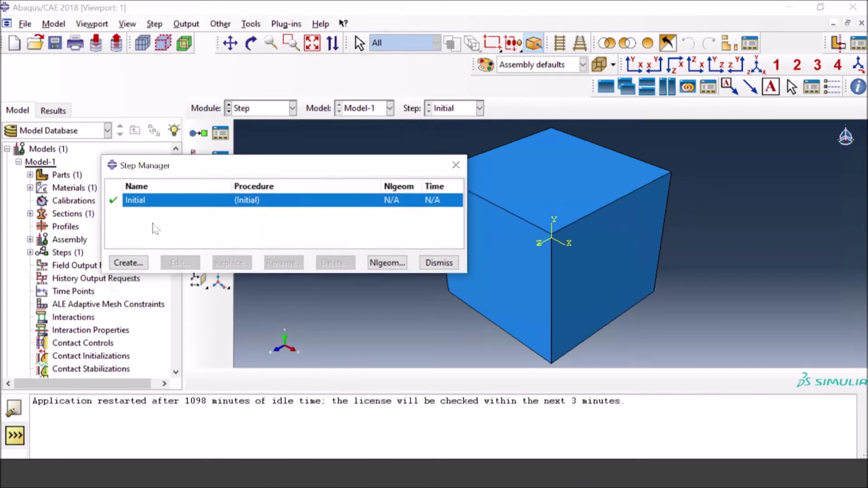
drag(232, 134, 213, 100)
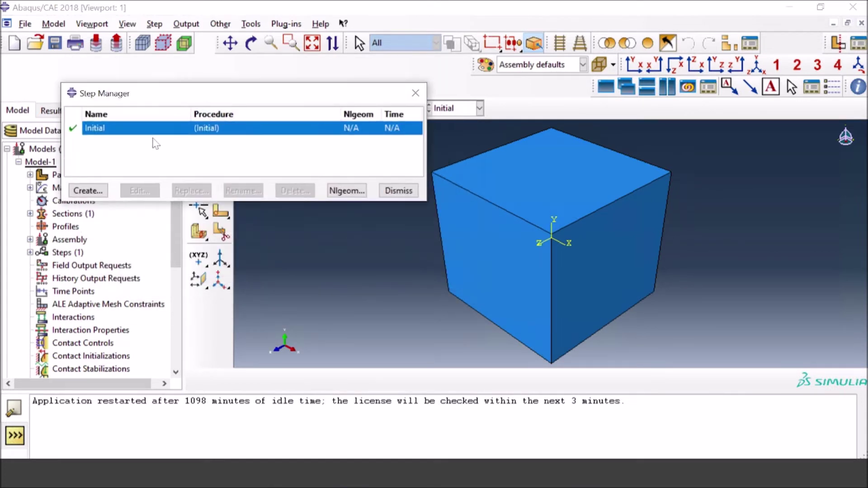
click(84, 190)
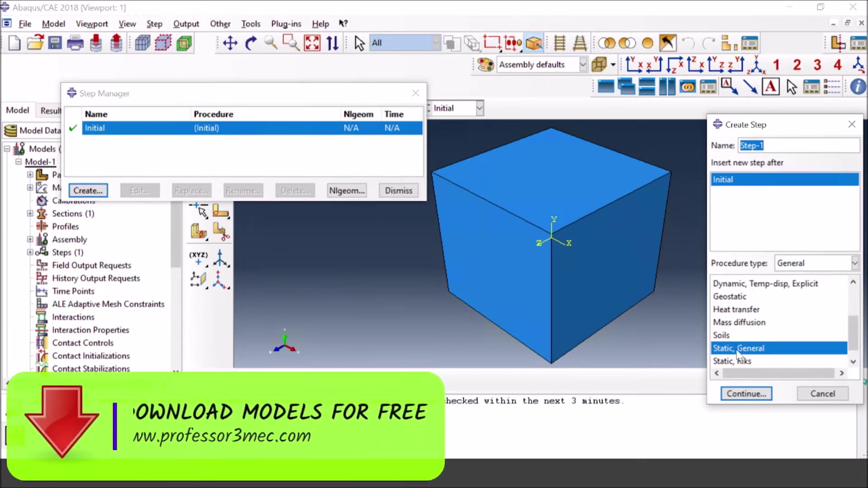
click(746, 394)
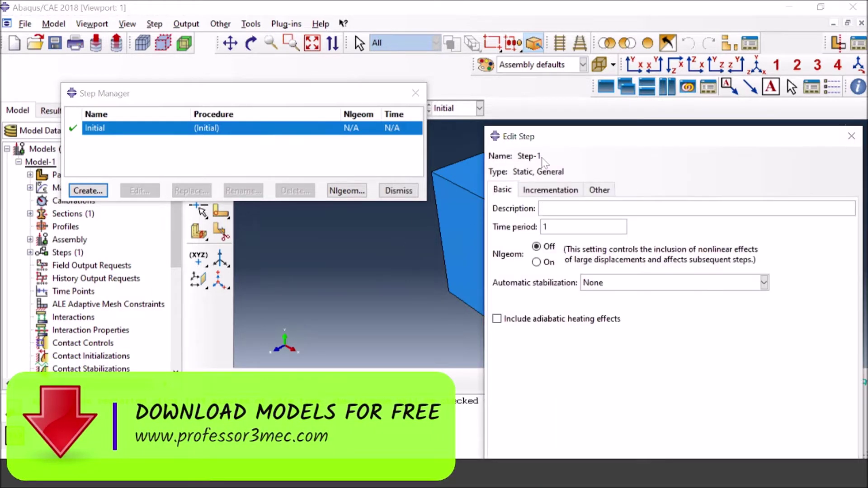
drag(548, 139, 460, 48)
click(452, 175)
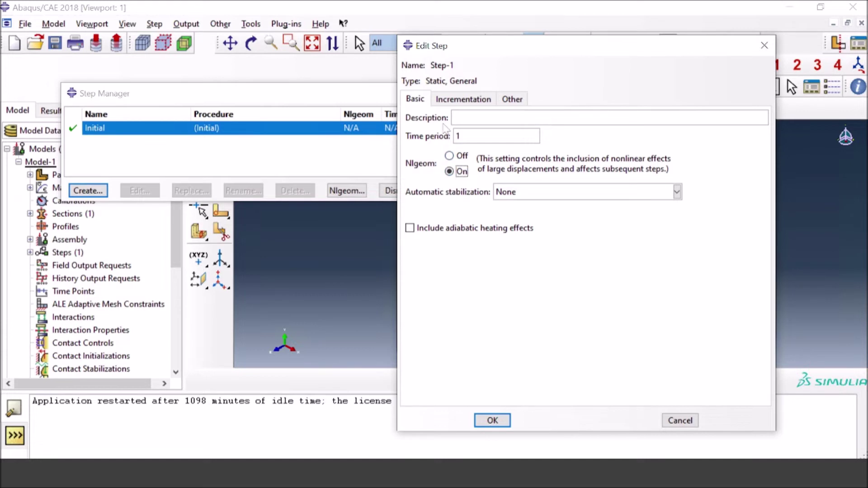
Set the step's incrementation to a maximum of 10000 increments, initial increment size 0.01 and maximum increment size 0.1
click(468, 100)
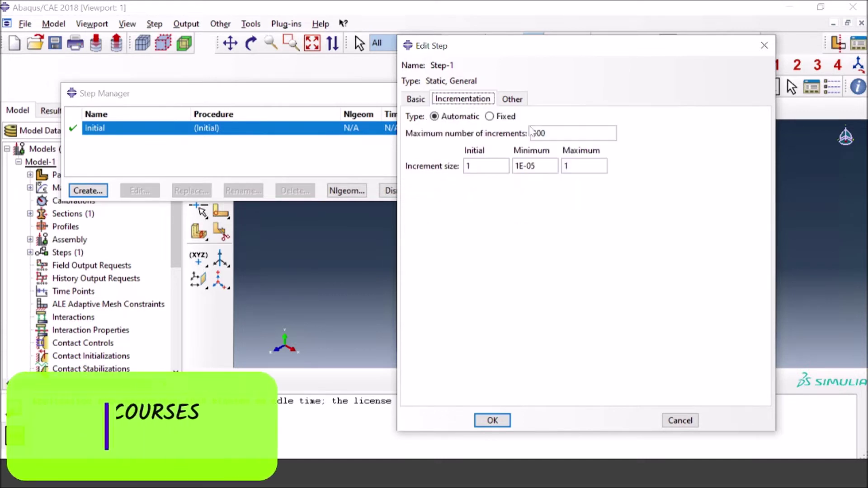
click(542, 133)
text(00)
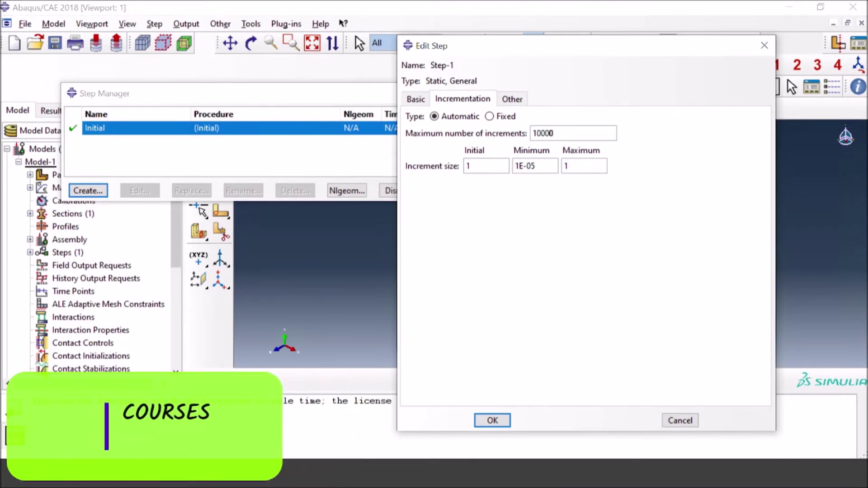
key(Tab)
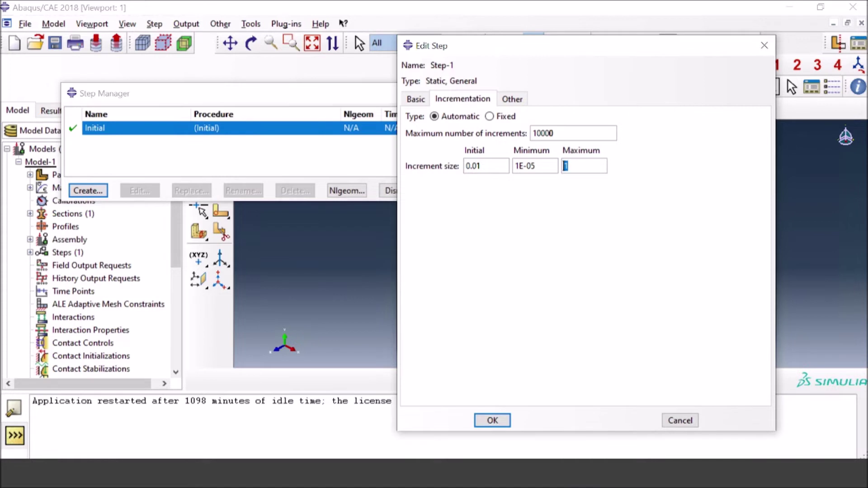
click(569, 166)
text(0.1)
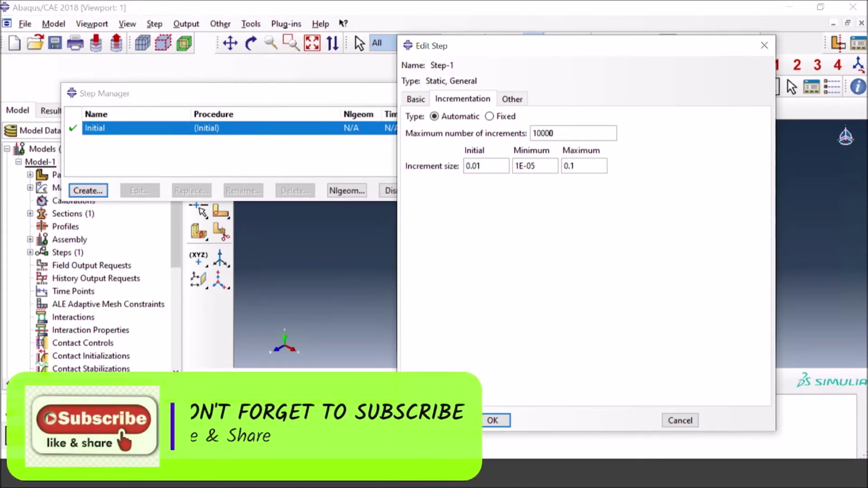
Set the step's initial increment size to 0.001 and maximum to 0.01, finishing the step definition
double_click(473, 166)
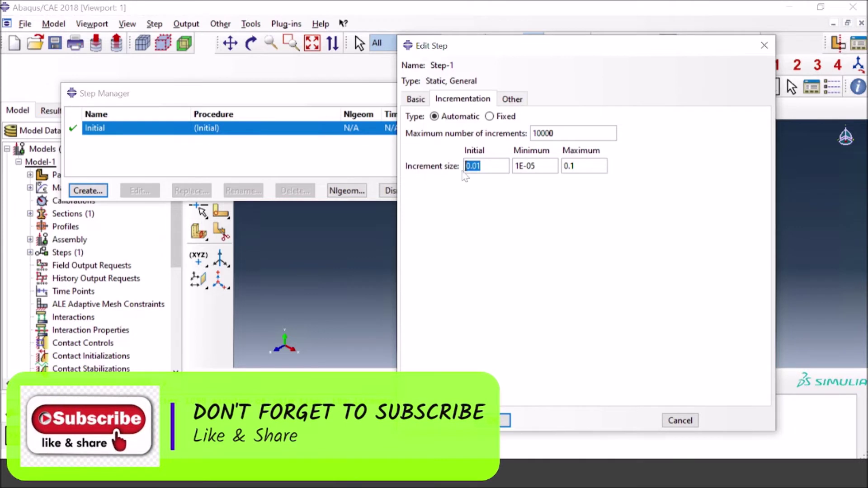
text(1.00)
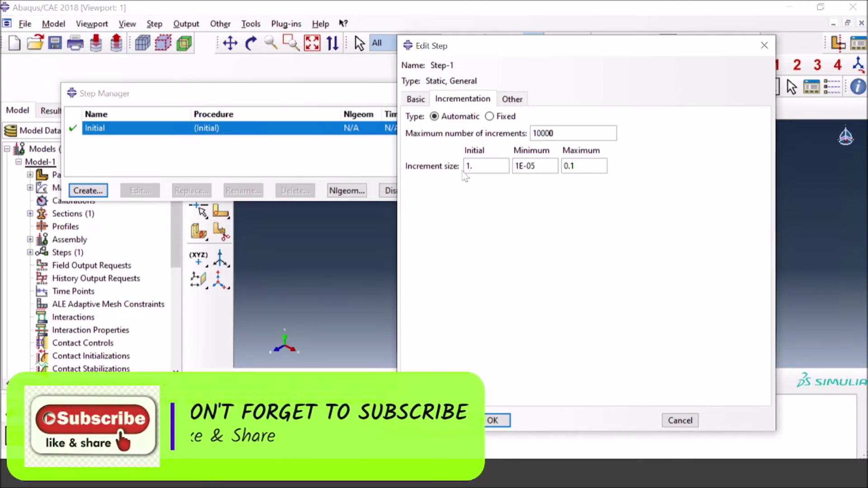
key(BackSpace)
key(BackSpace)
key(BackSpace)
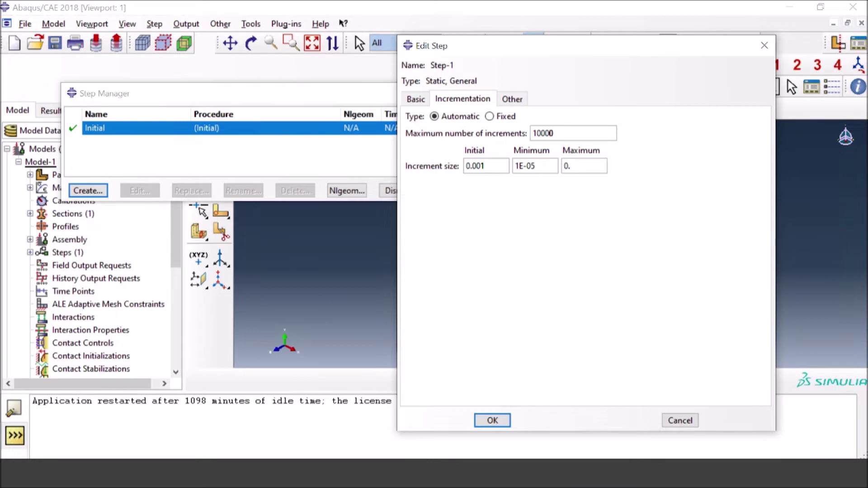
click(569, 167)
text(0.01)
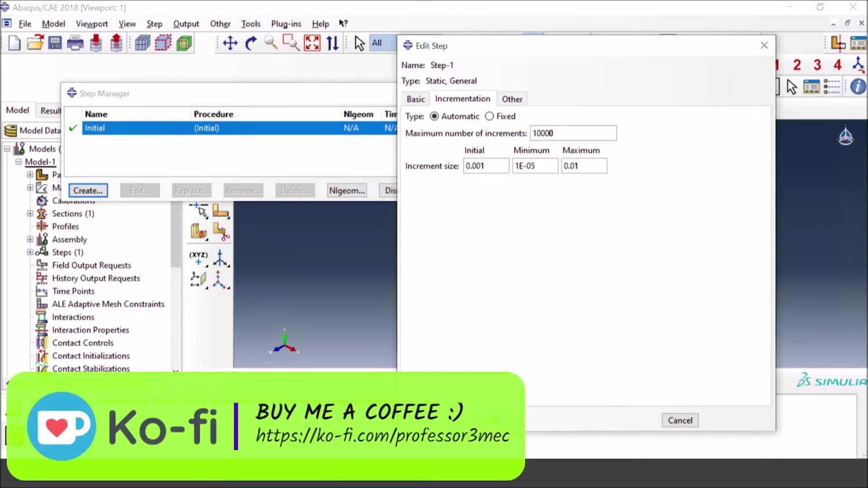
key(Return)
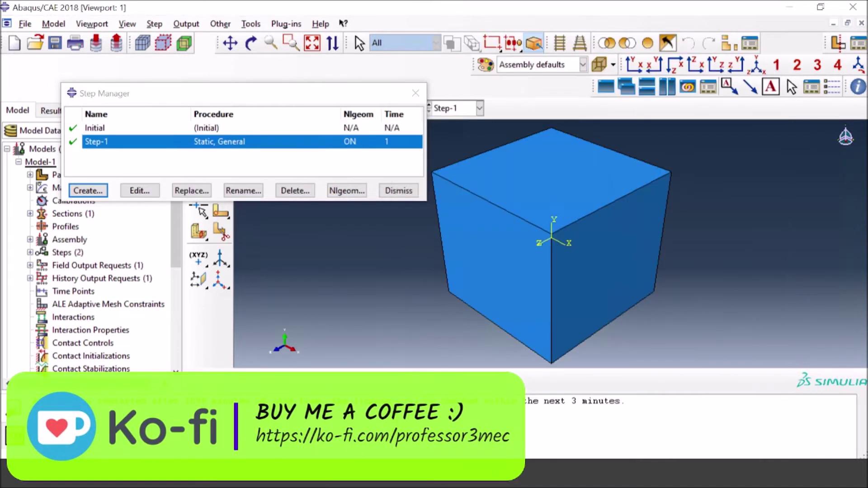
click(399, 191)
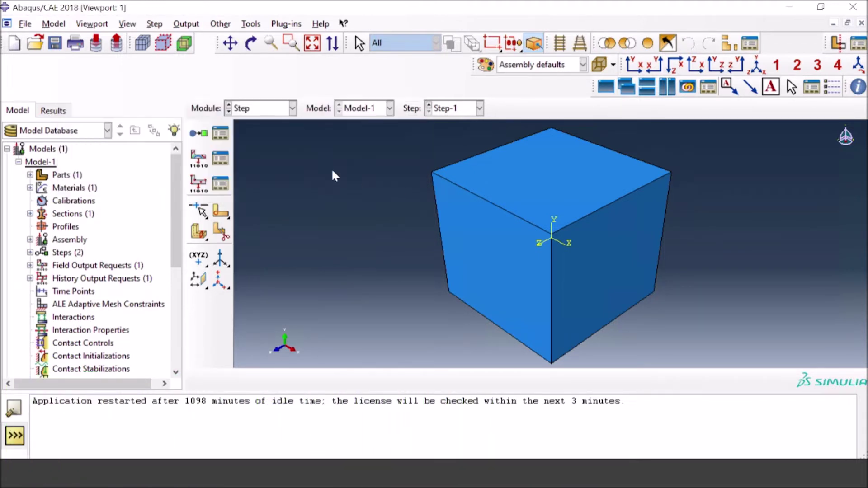
In the Load module, create a concentrated force in Step-1 on the cube's four top corners with CF2 set to 10
click(254, 108)
click(249, 187)
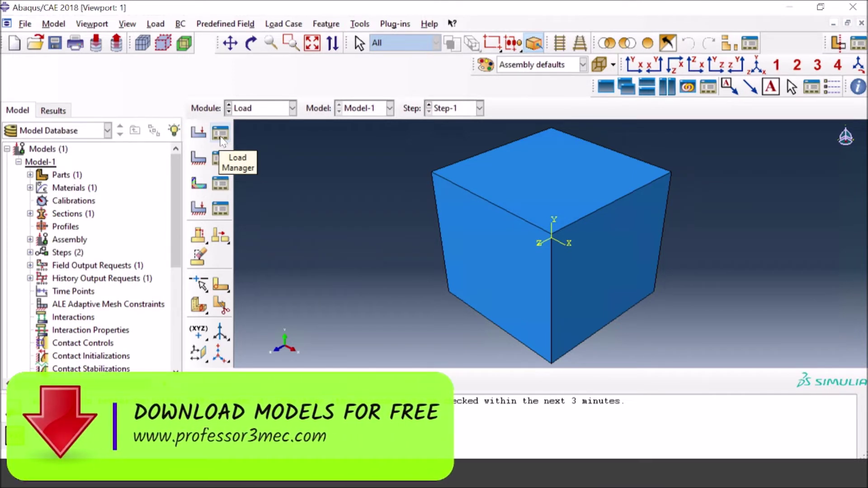
click(197, 133)
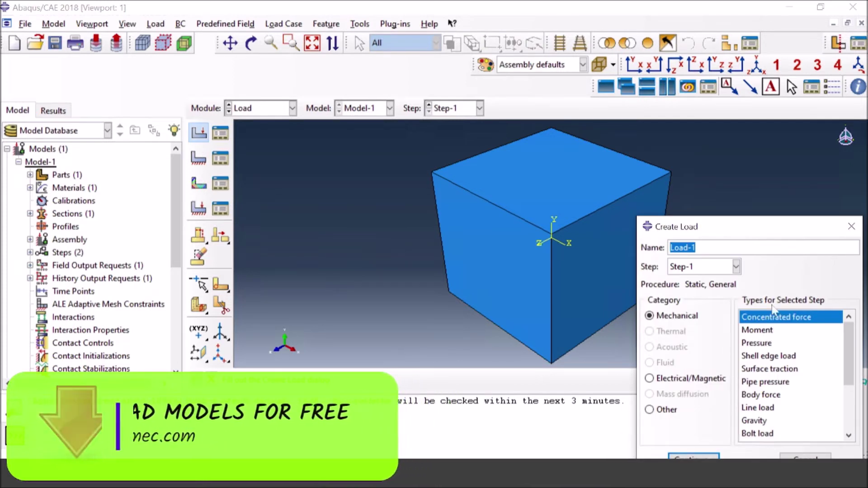
drag(736, 220, 732, 95)
click(691, 338)
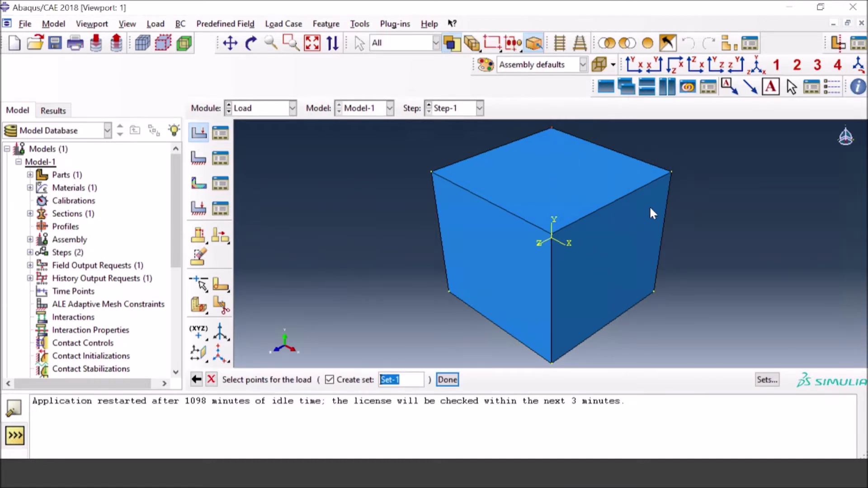
click(672, 172)
click(447, 380)
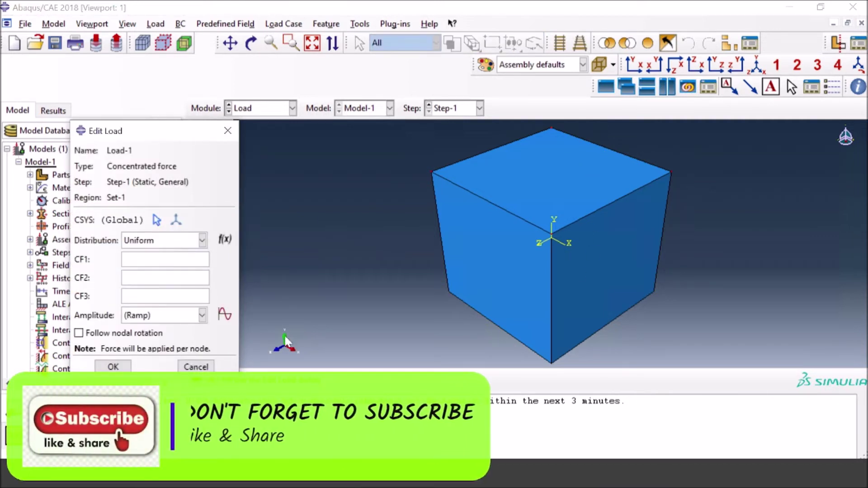
key(Tab)
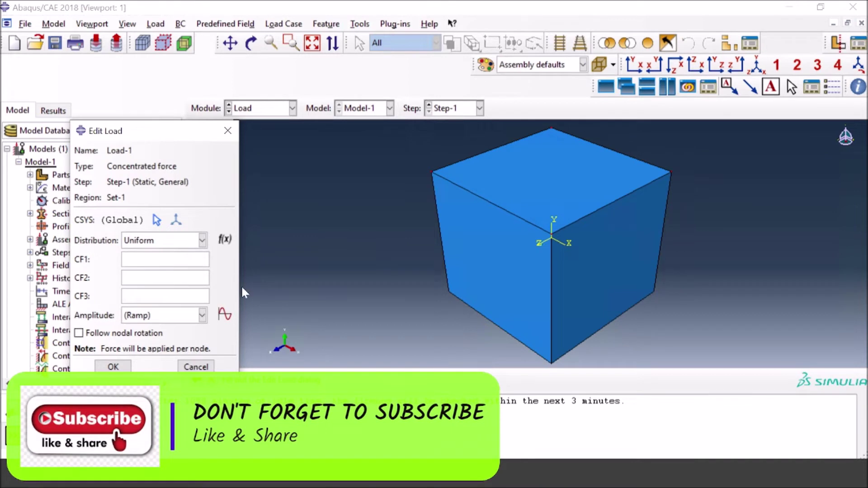
text(10)
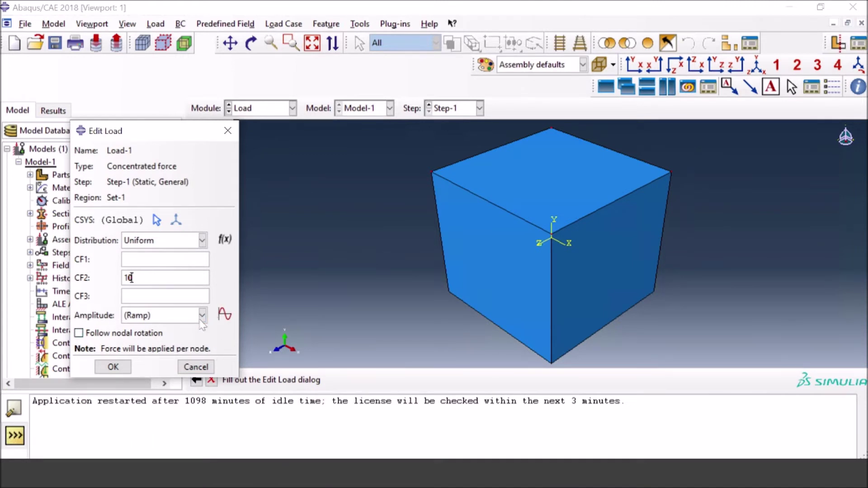
Start a new tabular amplitude for the concentrated force, ready for its first time value
click(225, 314)
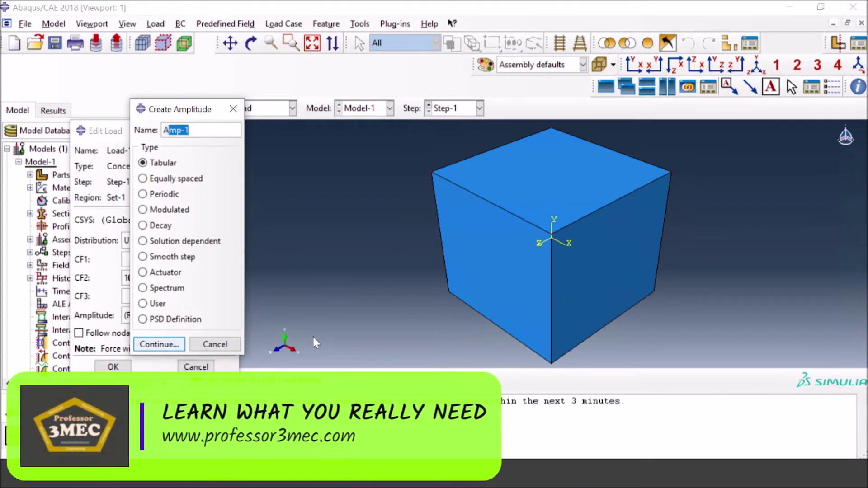
key(Return)
drag(763, 260, 238, 74)
click(183, 215)
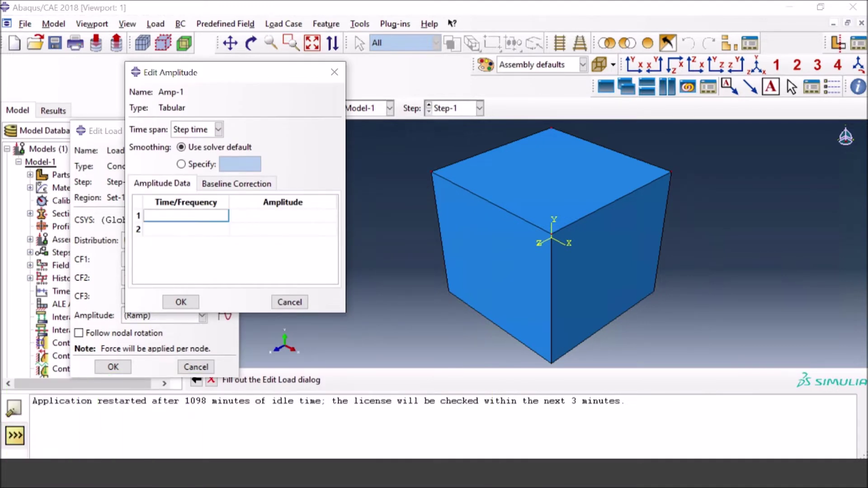
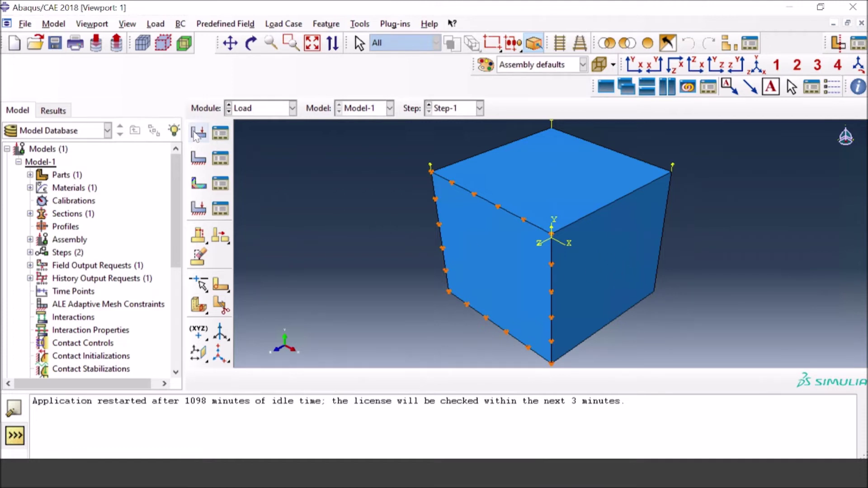
Create a Displacement/Rotation boundary condition in Step-1 on the cube's face on the positive X side, with U1 set to 1
click(199, 158)
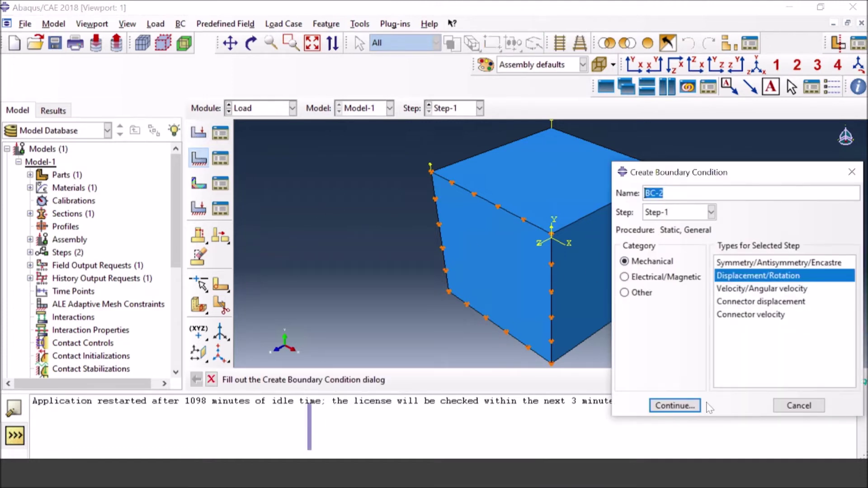
click(692, 406)
click(605, 256)
click(510, 379)
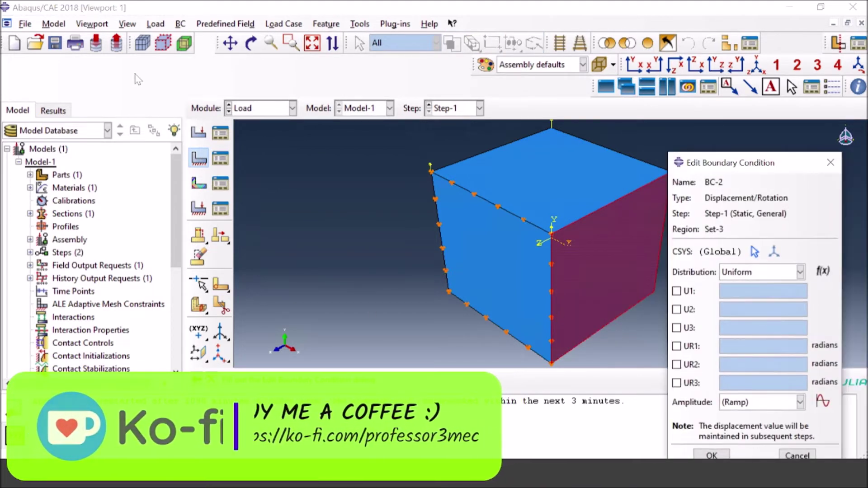
drag(763, 163, 237, 73)
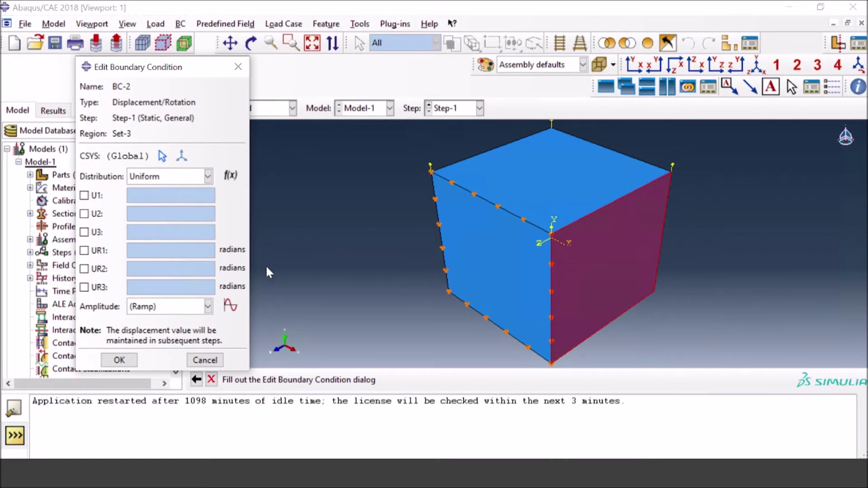
click(84, 196)
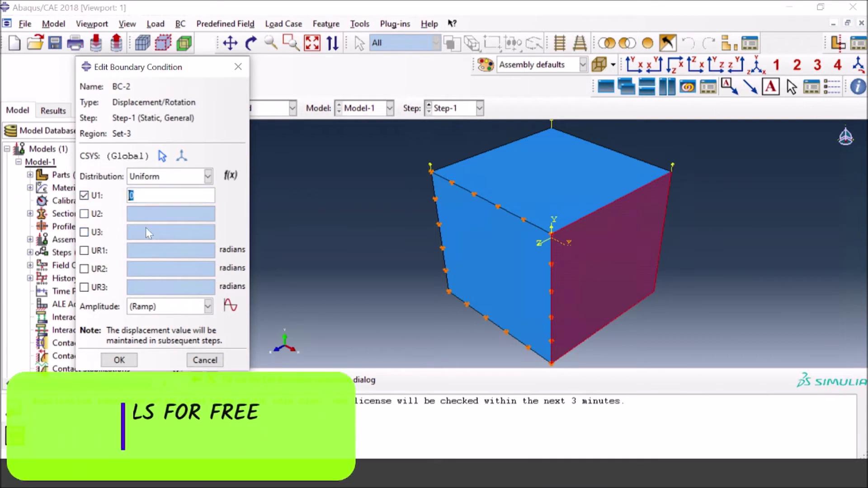
text(1)
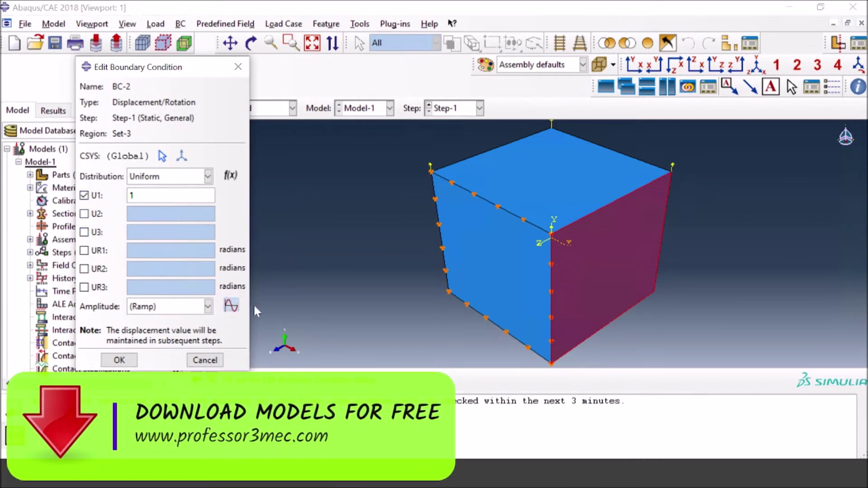
Create a tabular amplitude for the displacement condition, with amplitude 0 at time 0 and amplitude 1 at time 0.25
click(231, 307)
click(161, 344)
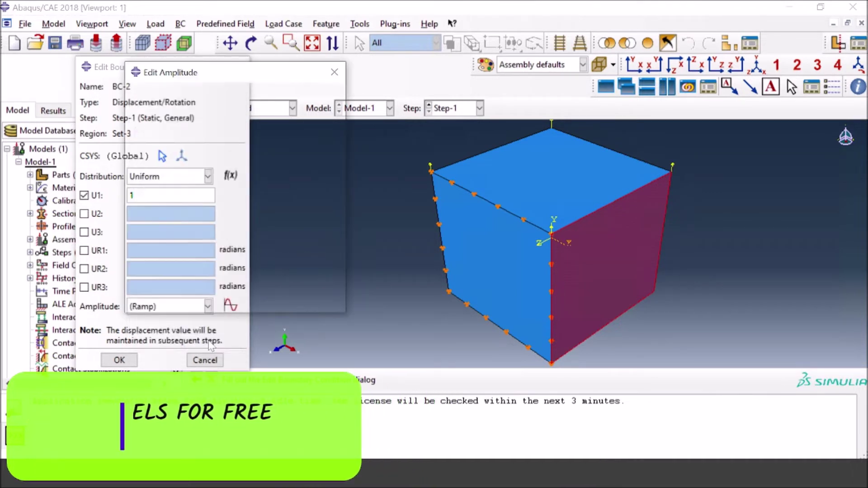
click(145, 216)
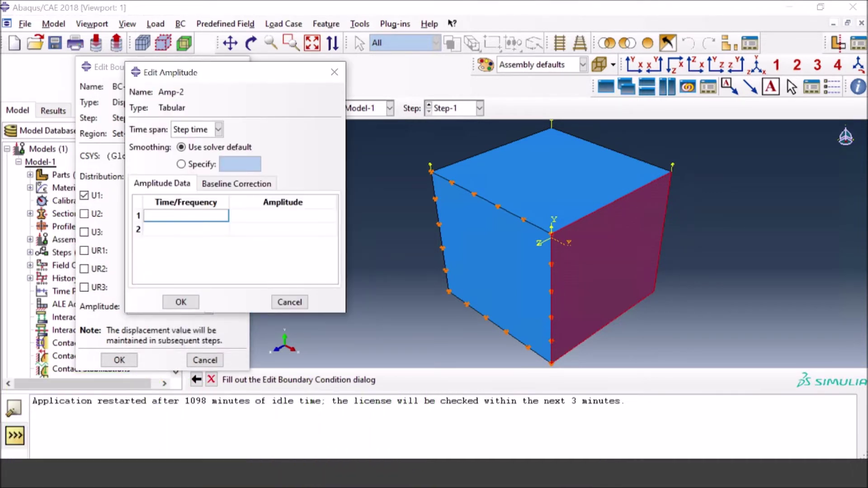
key(Tab)
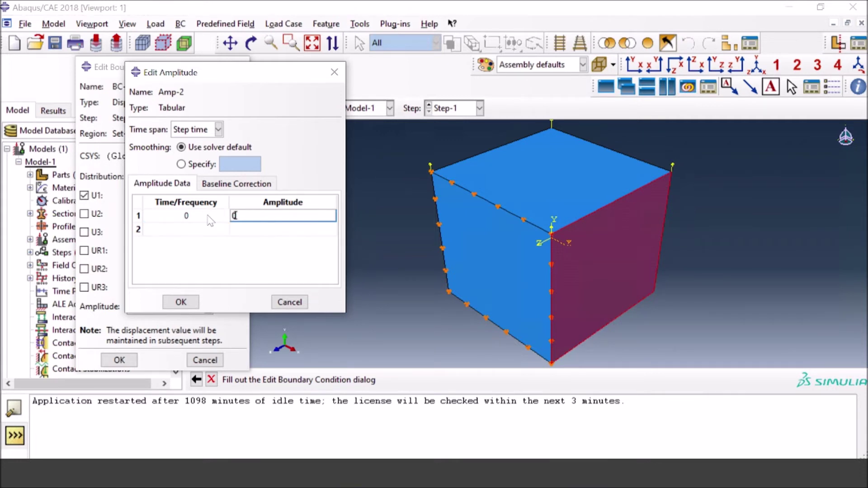
key(Tab)
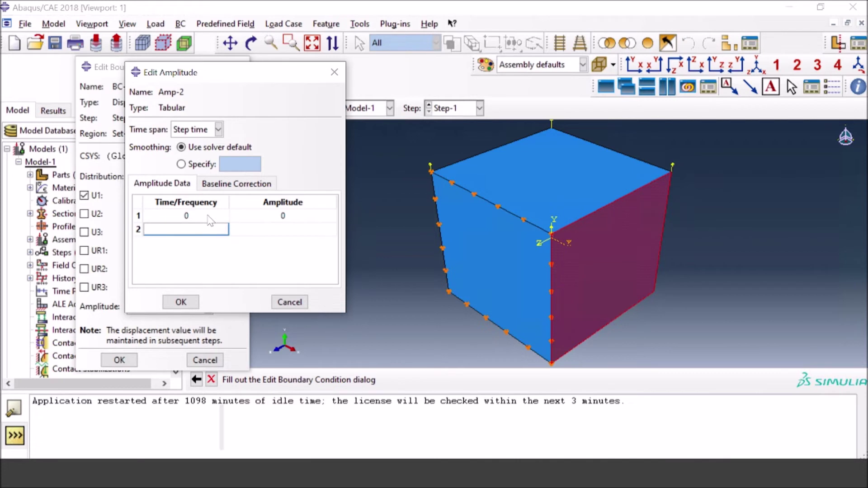
text(0)
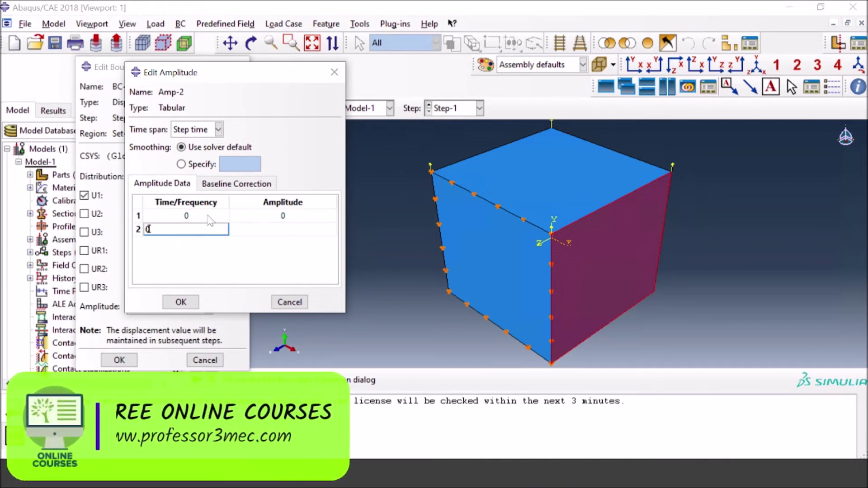
text(.2)
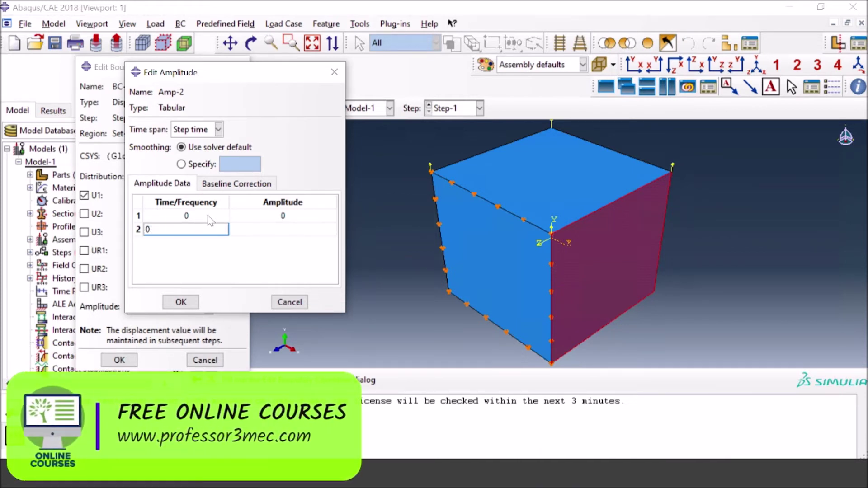
text(5)
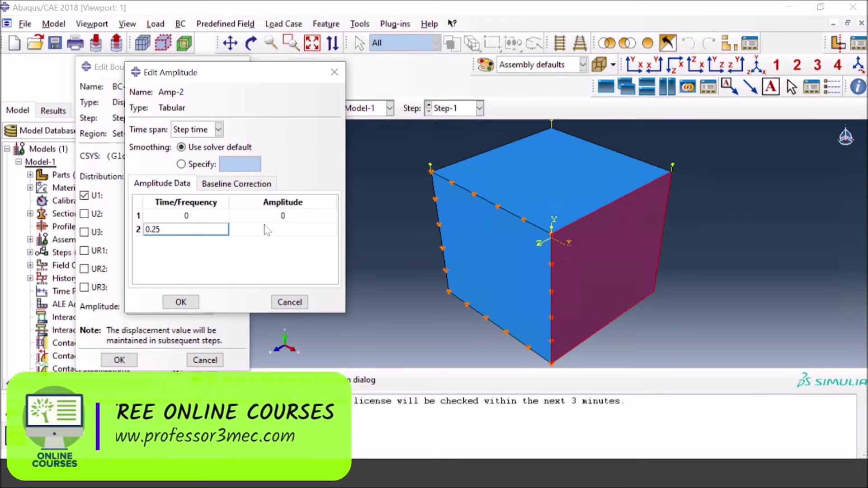
key(Tab)
text(1)
key(Tab)
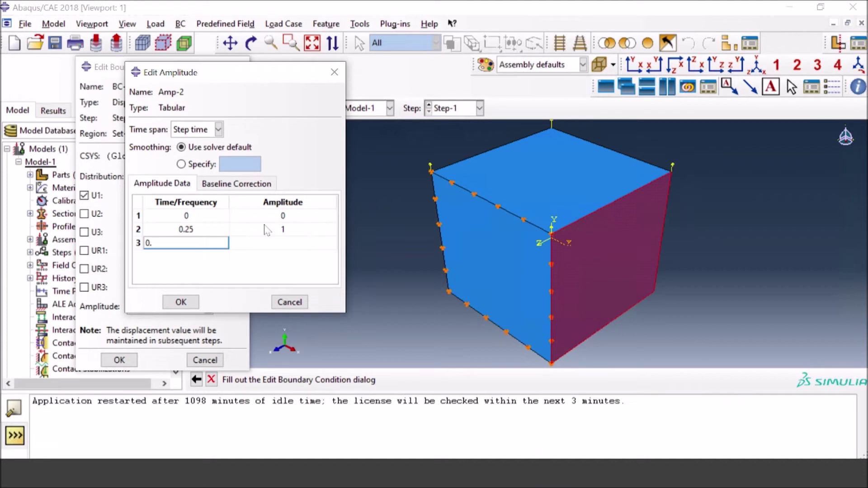
Complete the amplitude with 0 at time 0.5, -1 at 0.75 and 0 at 1, and assign Amp-2 to the boundary condition
key(Tab)
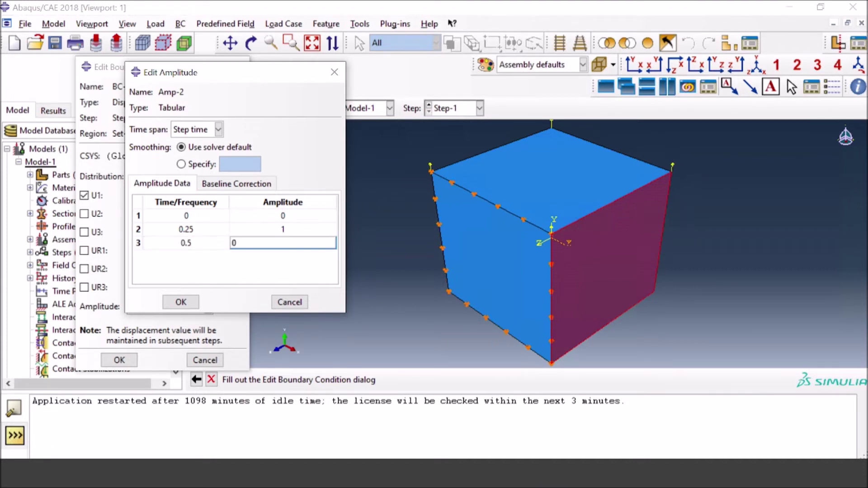
key(Tab)
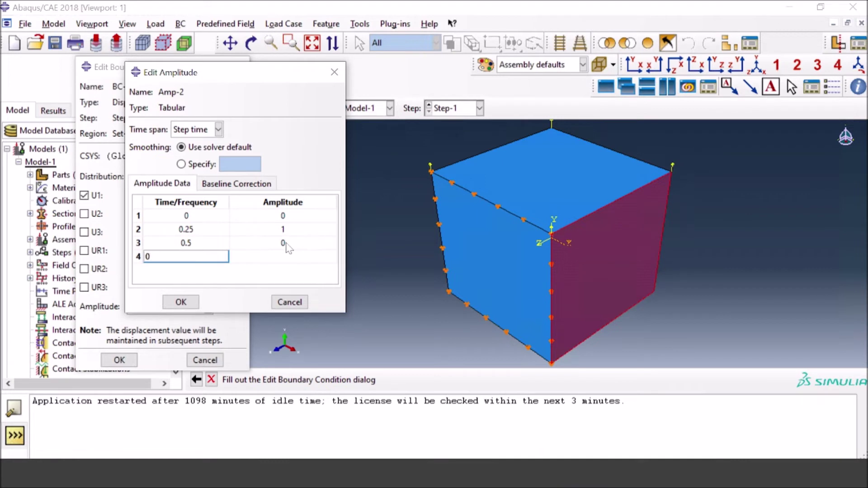
text(0.75)
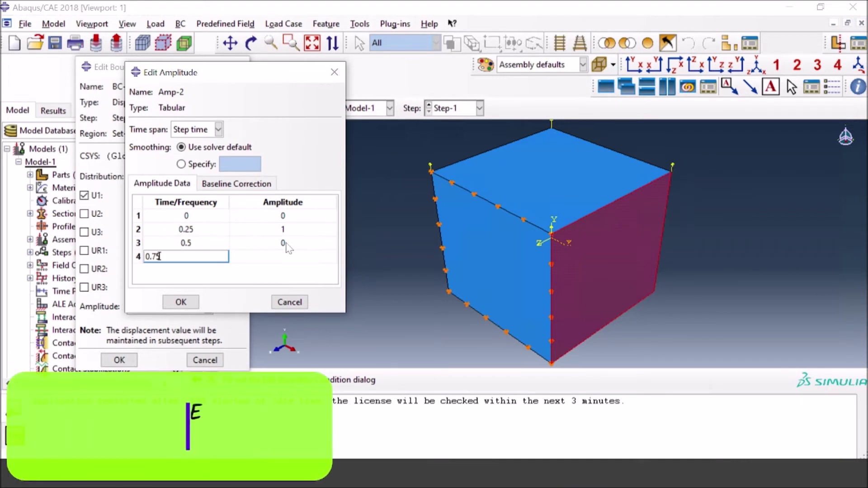
key(Tab)
text(-1)
key(Tab)
text(1)
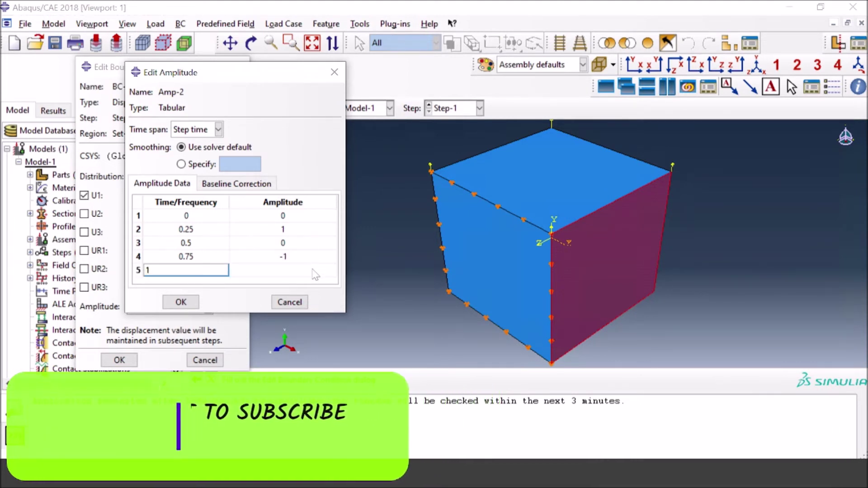
key(Tab)
text(0)
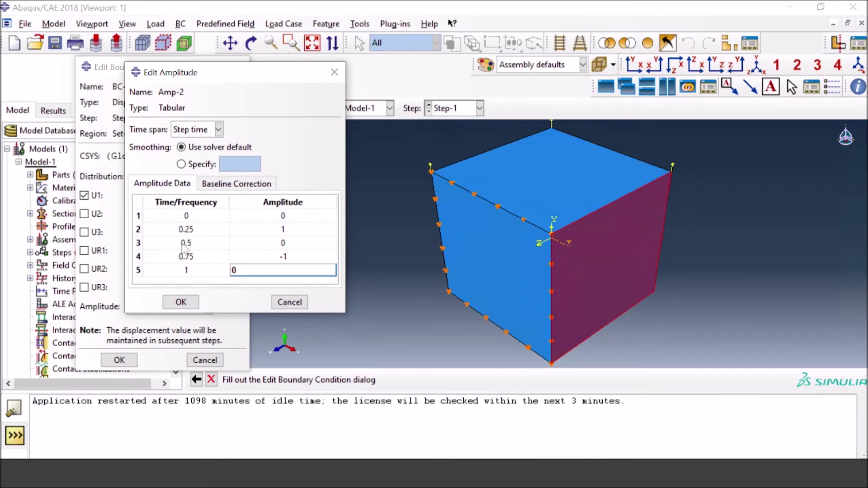
click(181, 302)
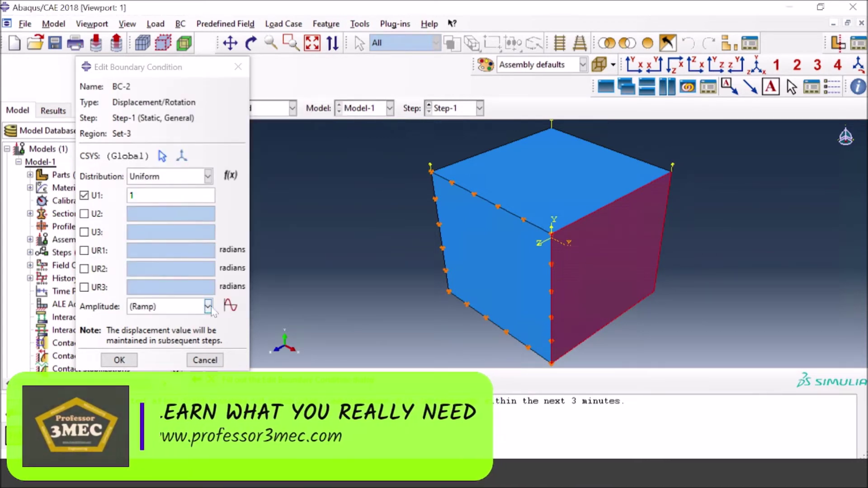
click(181, 307)
click(181, 348)
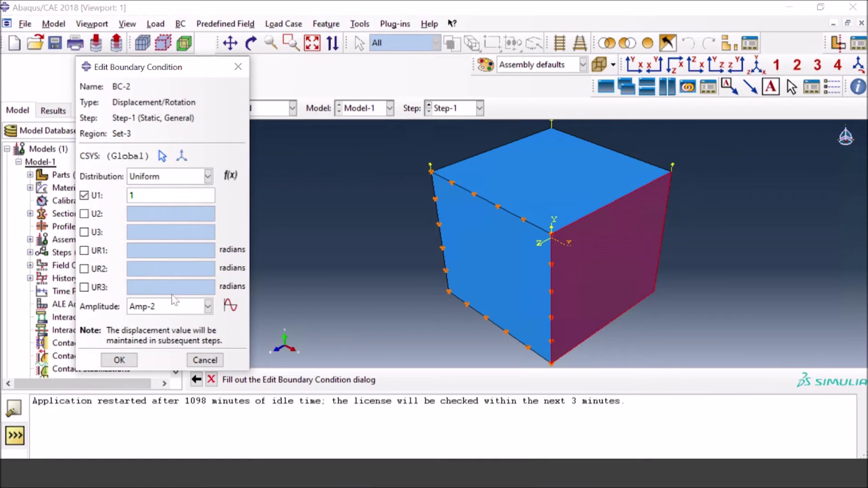
Confirm the Displacement/Rotation boundary condition on the cube's positive X face
click(119, 361)
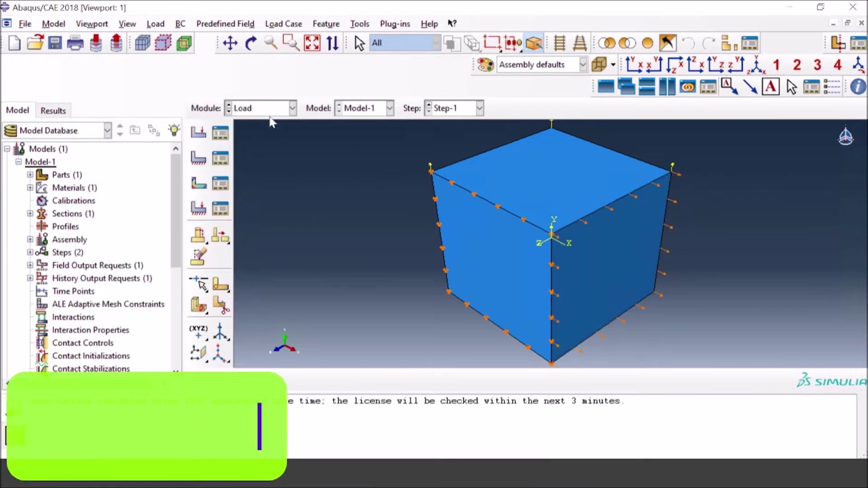
click(292, 108)
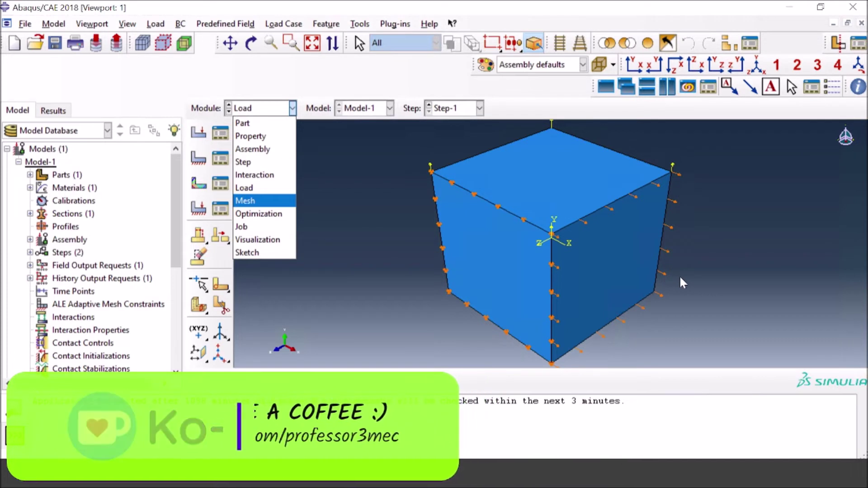
click(359, 241)
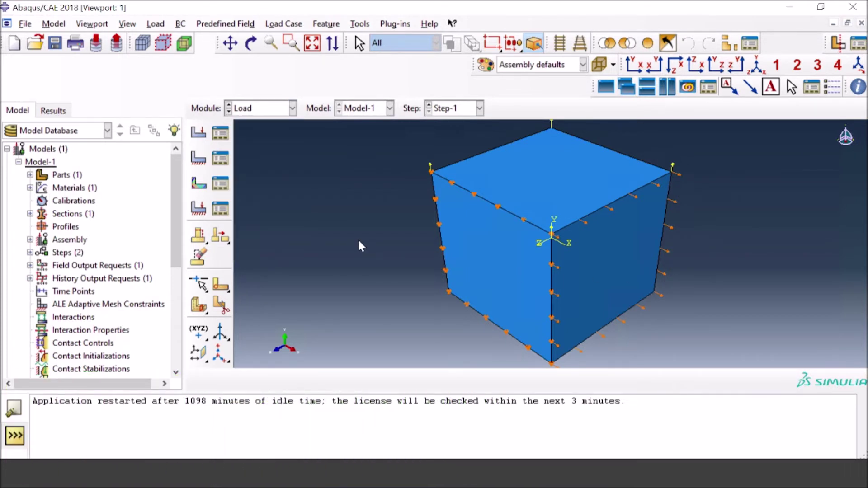
Review the force components and the assigned amplitude of the concentrated force Load-1
click(221, 133)
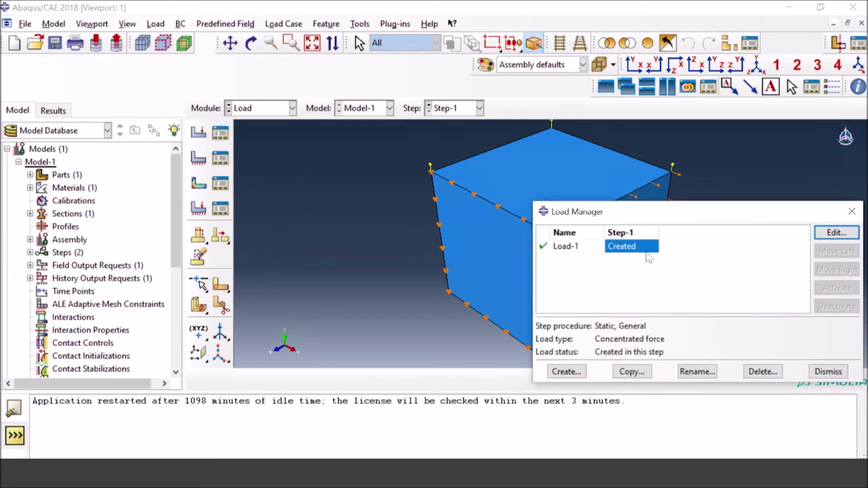
click(837, 233)
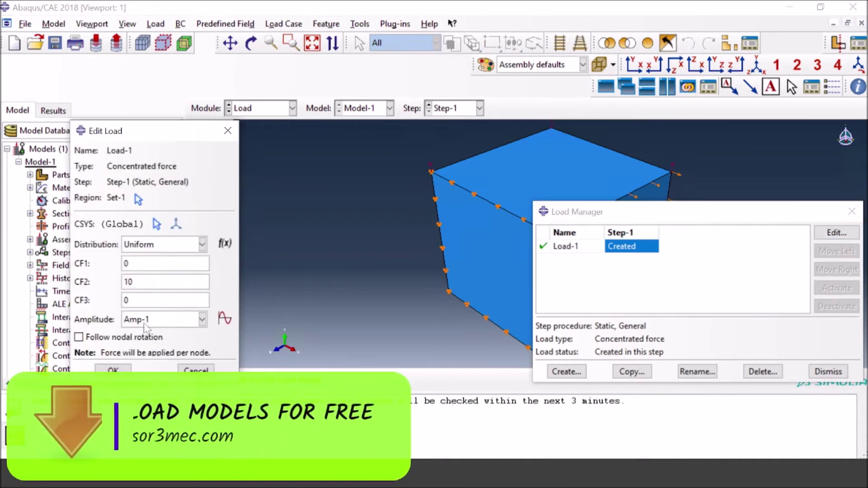
click(113, 370)
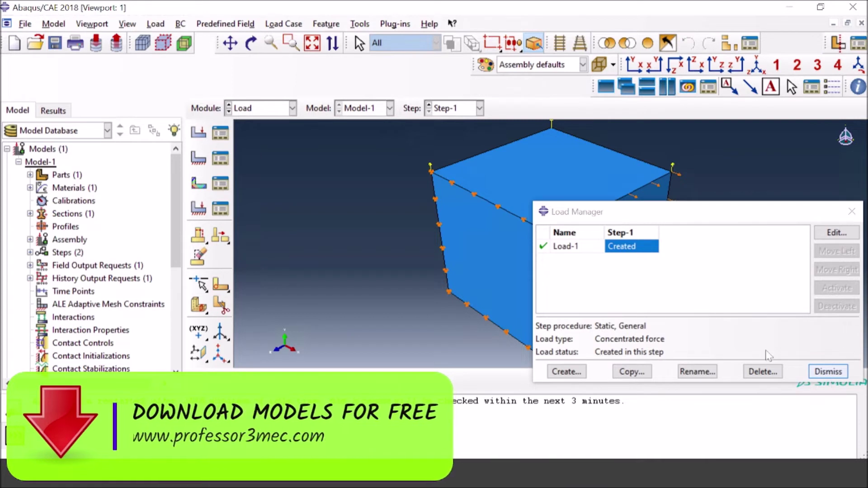
click(819, 372)
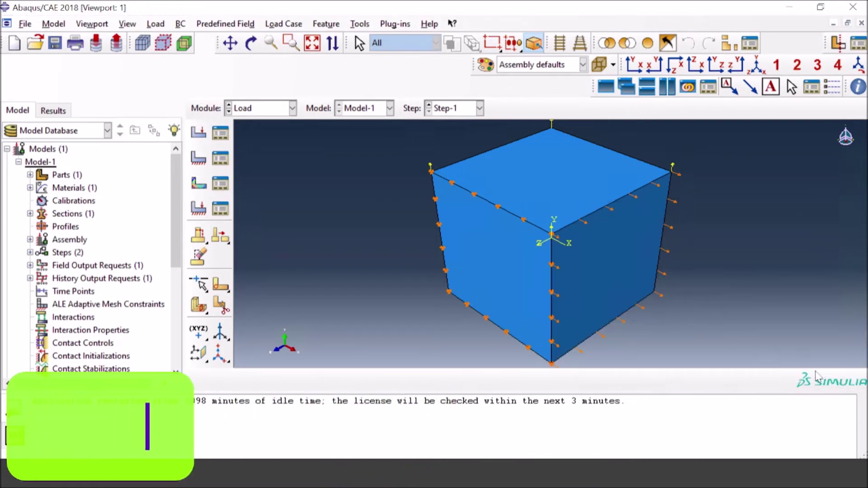
Select BC-2 in Step-1 in the Boundary Condition Manager, and open the tabular amplitude Amp-2 for editing
click(219, 159)
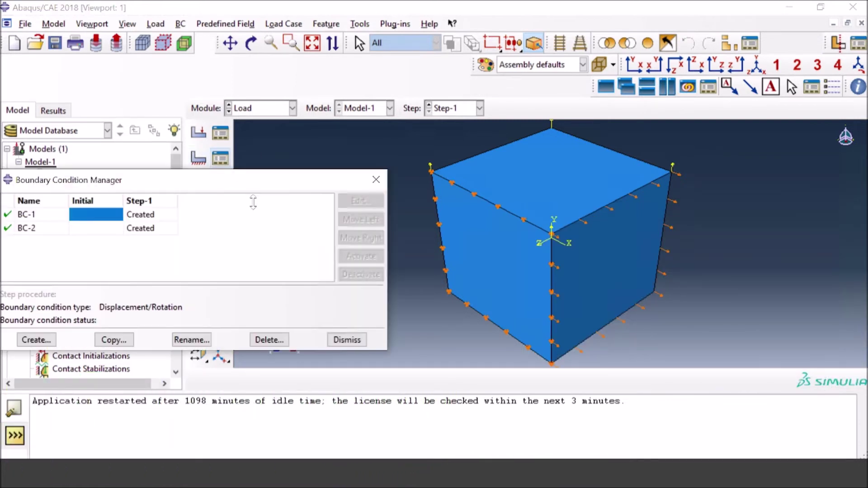
click(140, 230)
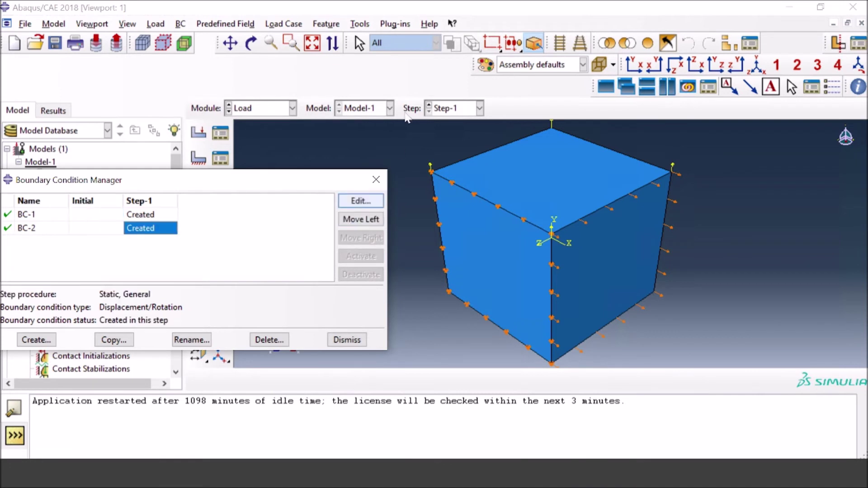
click(360, 24)
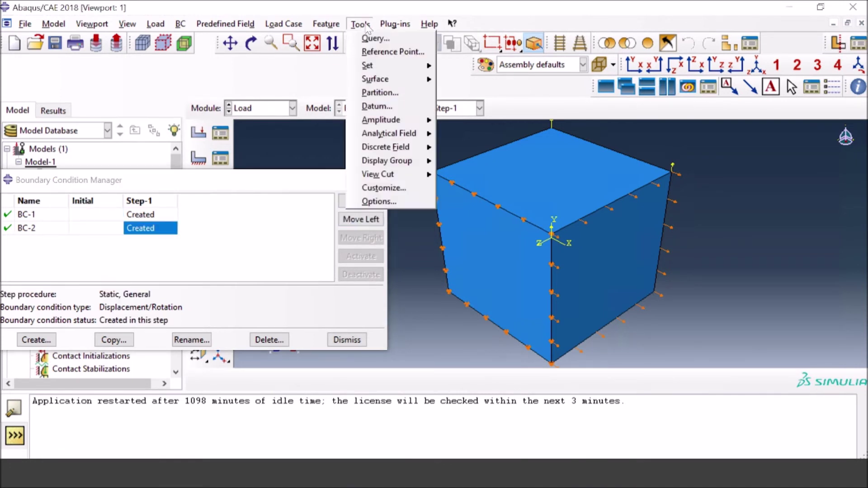
mouse_move(402, 120)
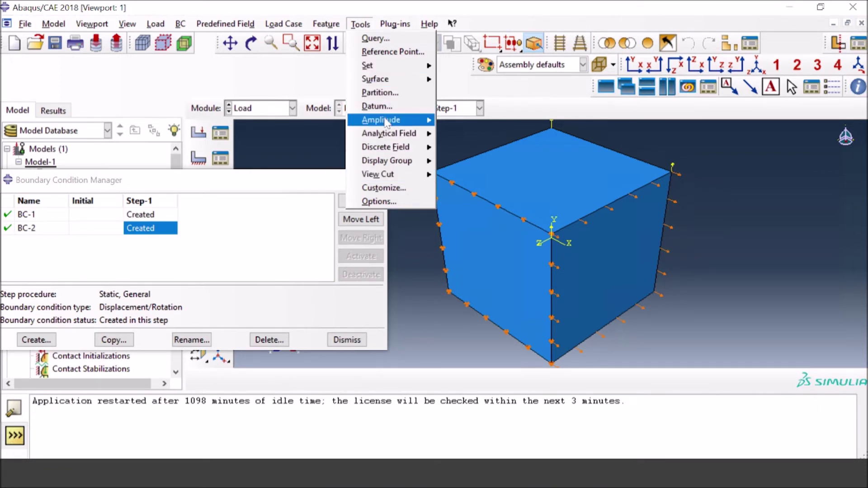
mouse_move(429, 120)
click(450, 124)
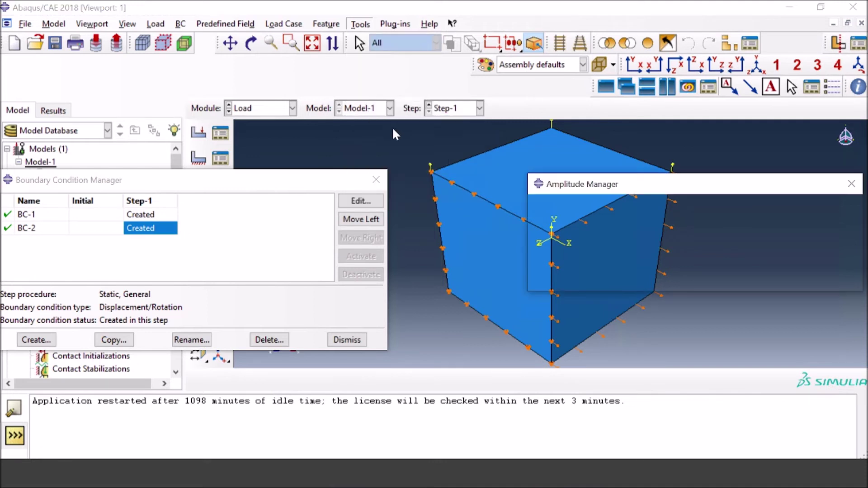
click(566, 233)
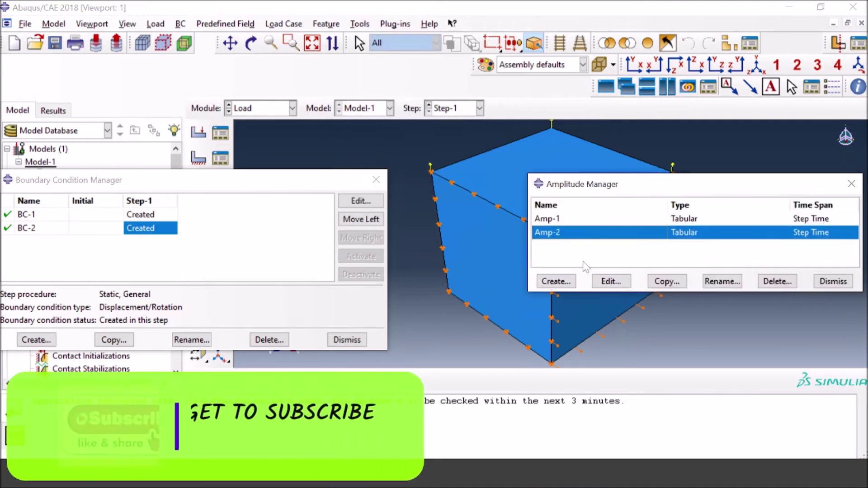
click(609, 282)
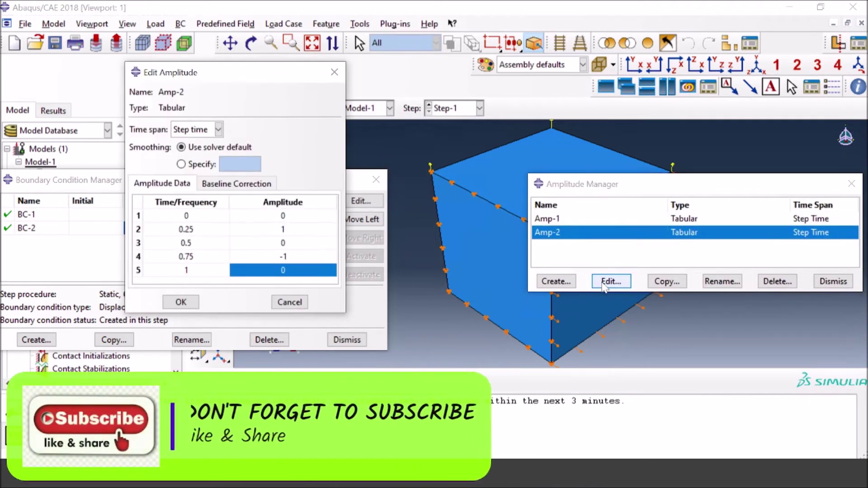
Insert a row after the second data row of Amp-2, and set the second row to time 1 and amplitude 0
click(138, 218)
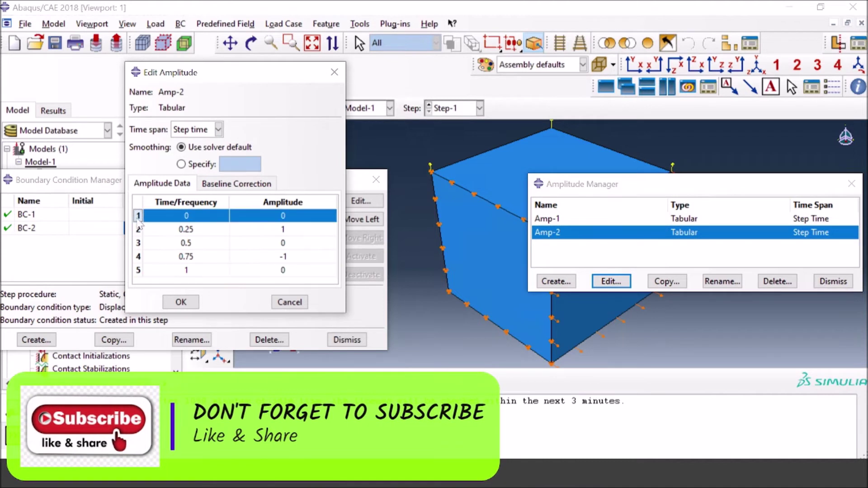
double_click(191, 220)
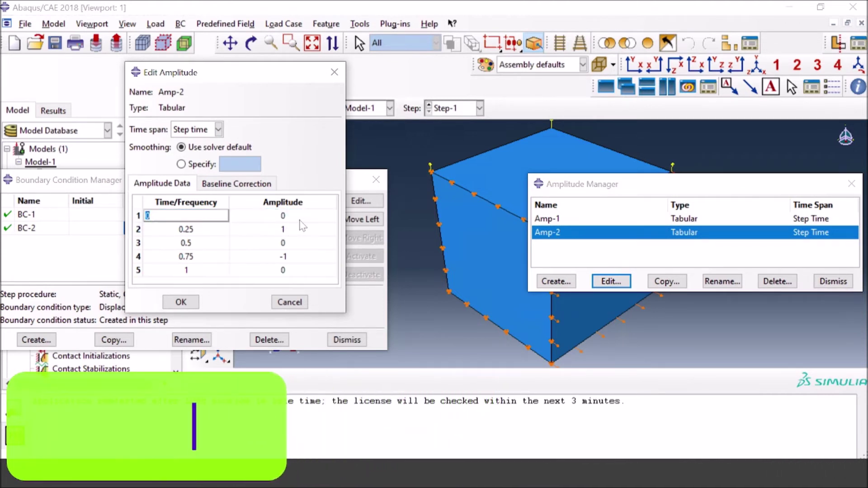
click(138, 230)
right_click(139, 231)
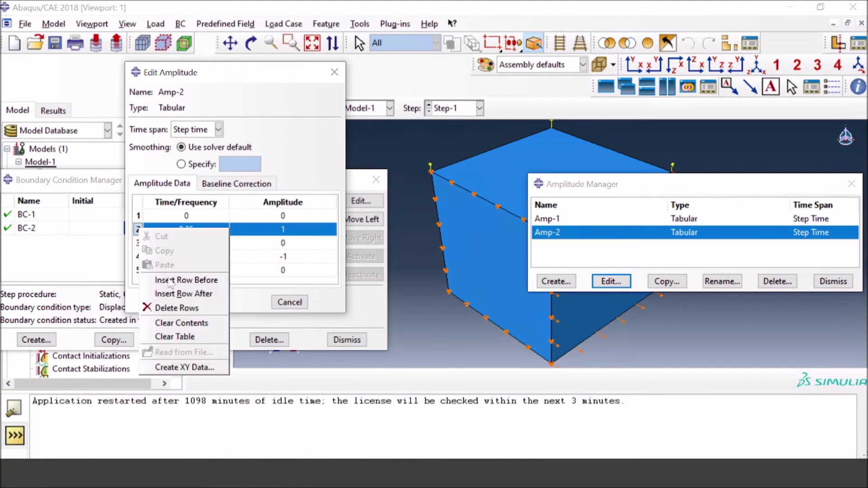
click(174, 295)
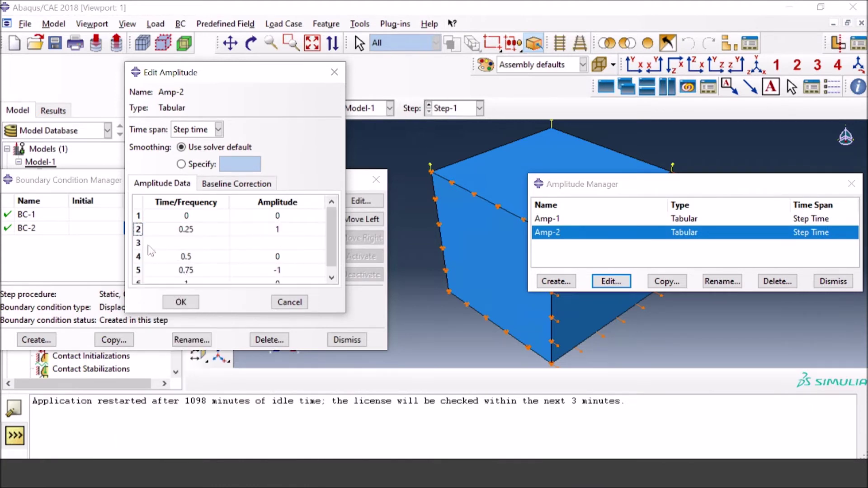
double_click(159, 229)
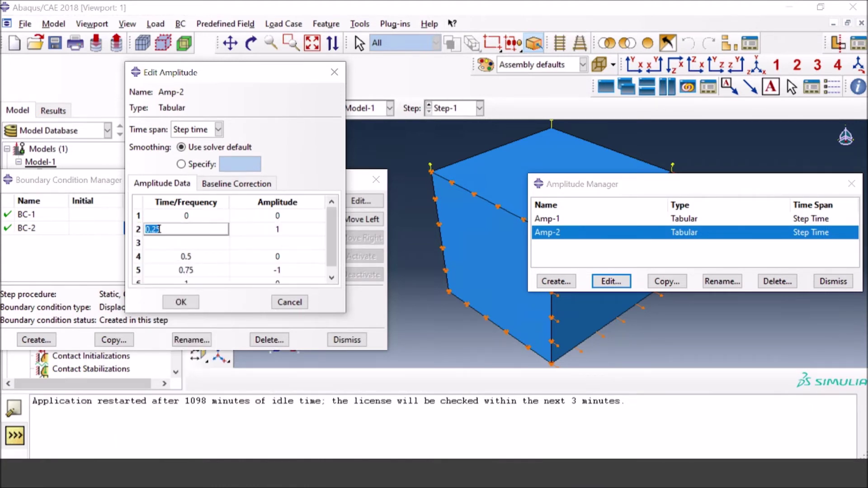
text(1)
key(Tab)
text(0)
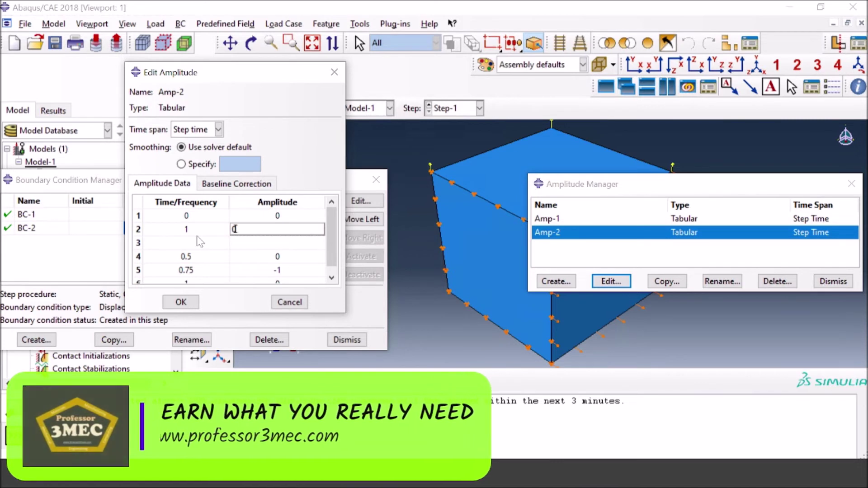
Fill the inserted third row of Amp-2 with time 1.25 and amplitude 1, and try to save the amplitude
click(199, 243)
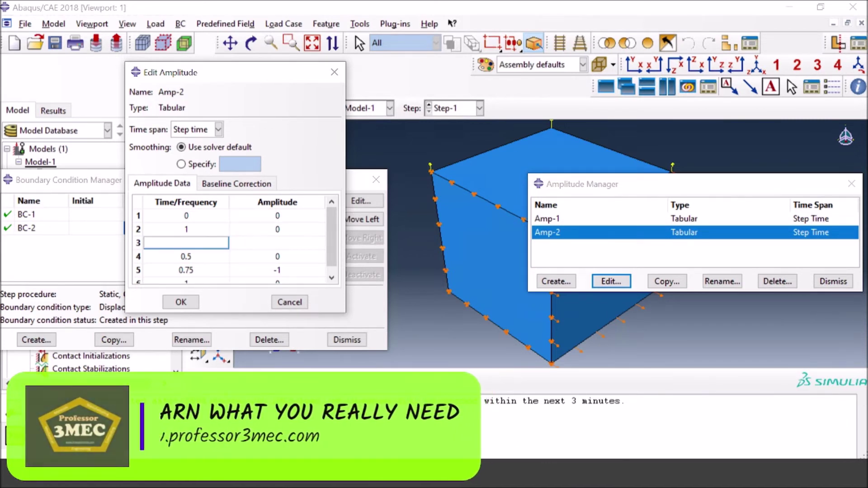
text(1.25)
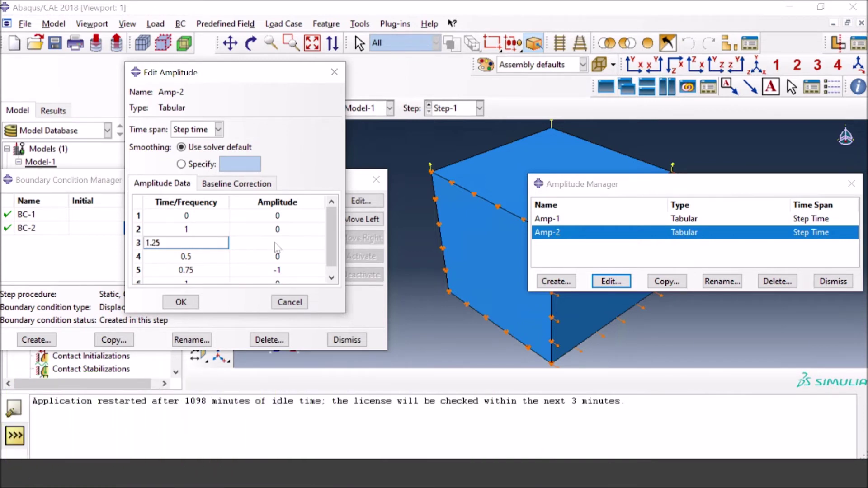
click(231, 243)
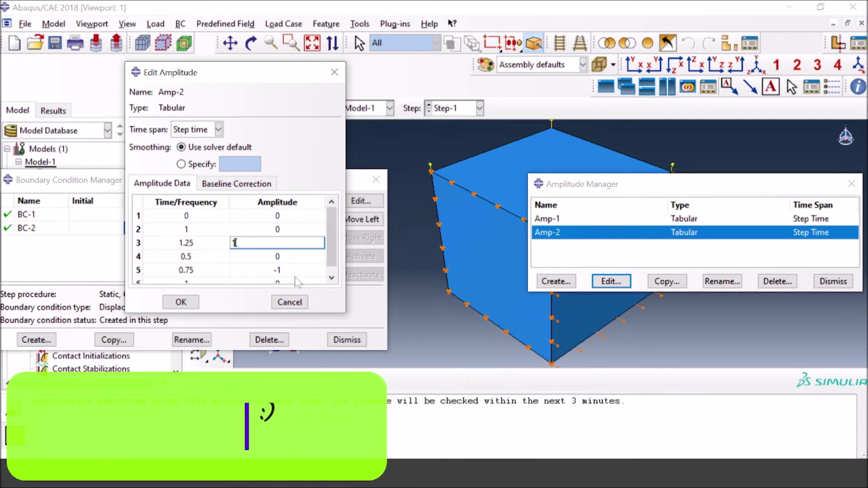
scroll(289, 289, down, 1)
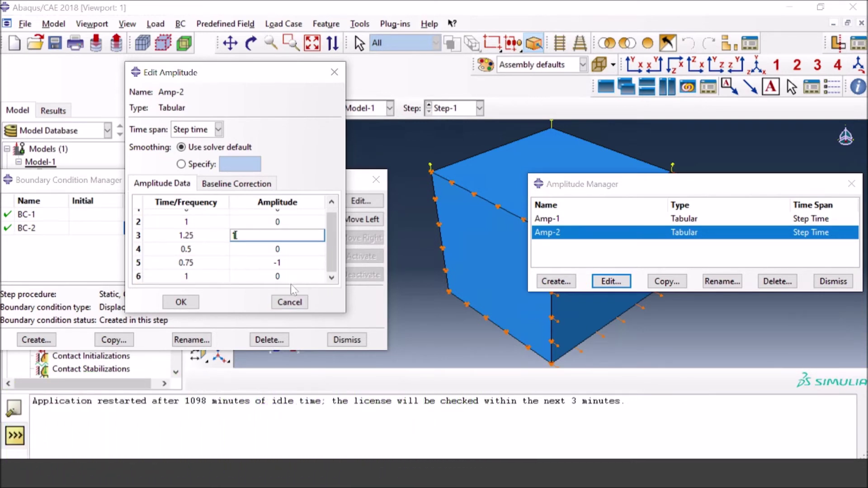
click(181, 302)
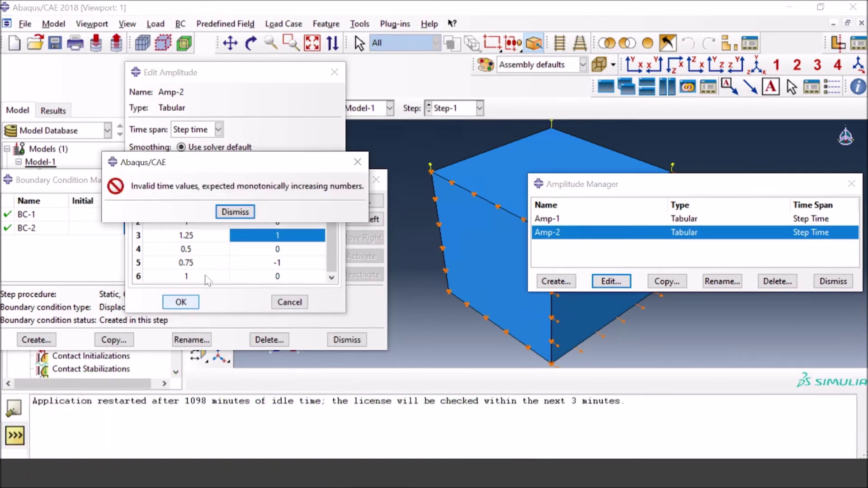
click(235, 211)
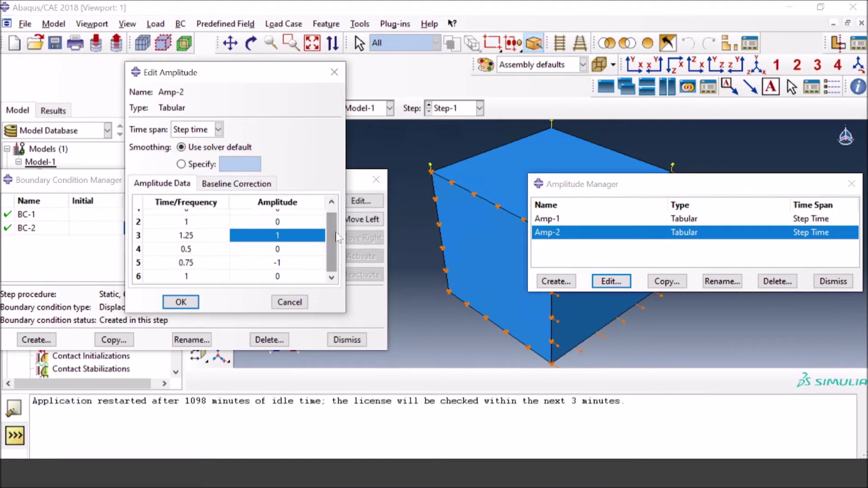
Set the times of the last three Amp-2 rows to 1.5, 1.75 and 2, and save the amplitude
scroll(235, 235, up, 1)
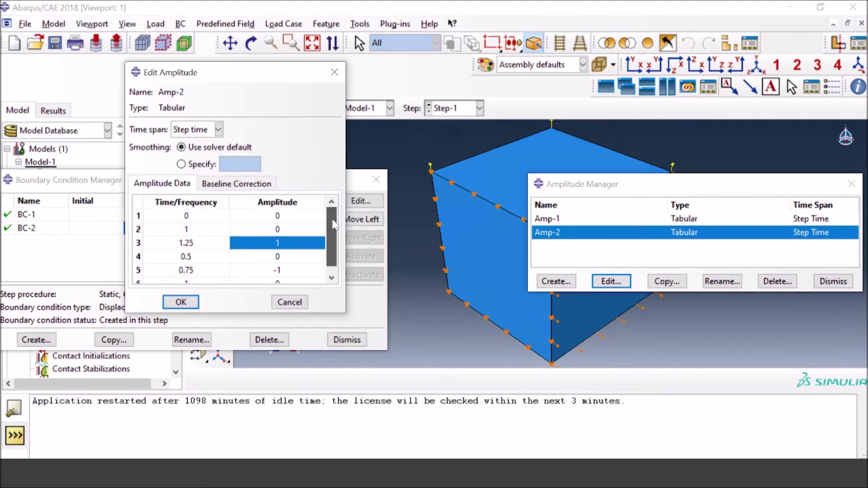
double_click(190, 259)
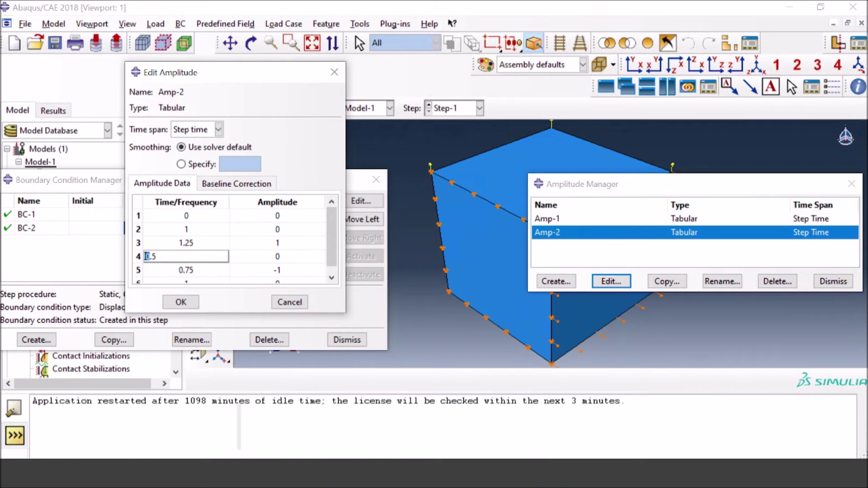
text(1.5)
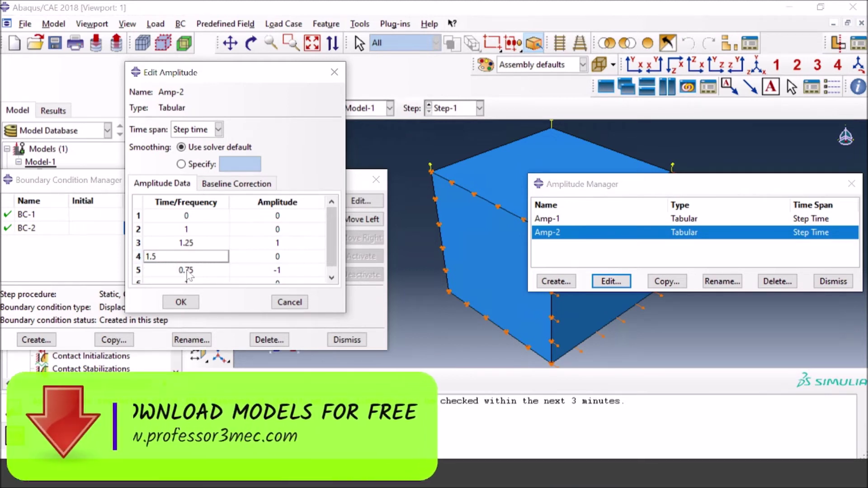
double_click(159, 270)
key(Home)
key(Delete)
text(1)
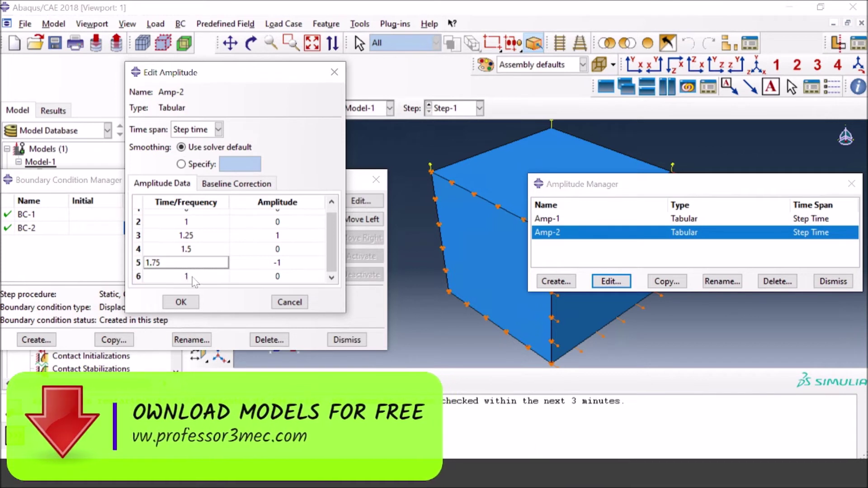
key(Down)
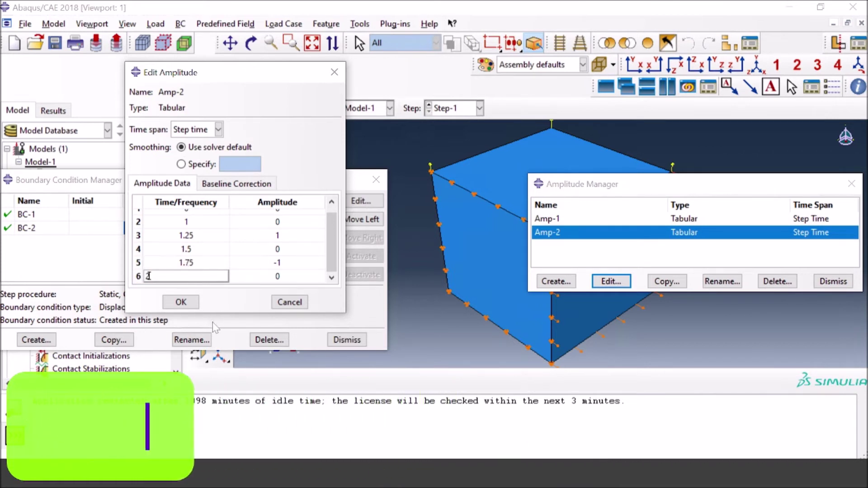
click(190, 305)
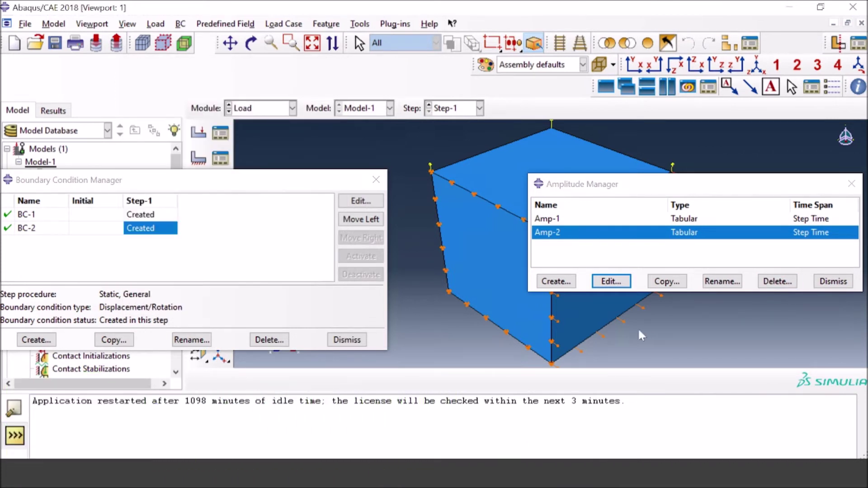
Move the Amplitude Manager clear of the cube and delete the boundary condition BC-2
drag(707, 184, 705, 14)
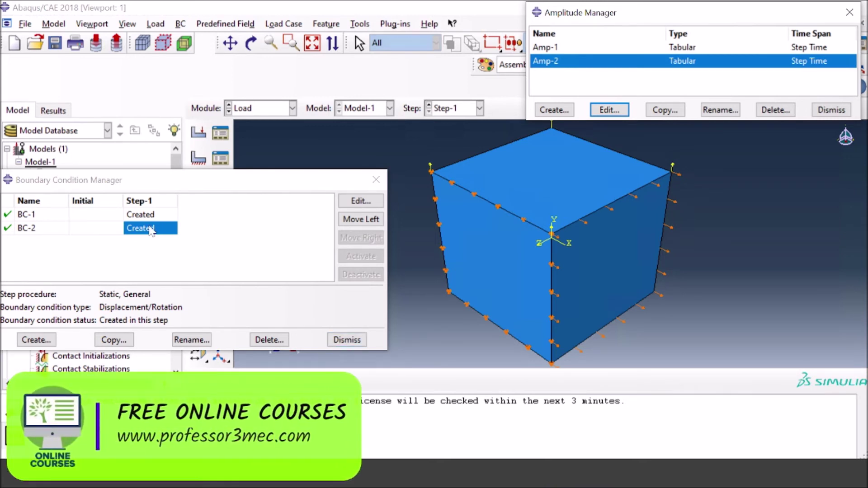
click(270, 340)
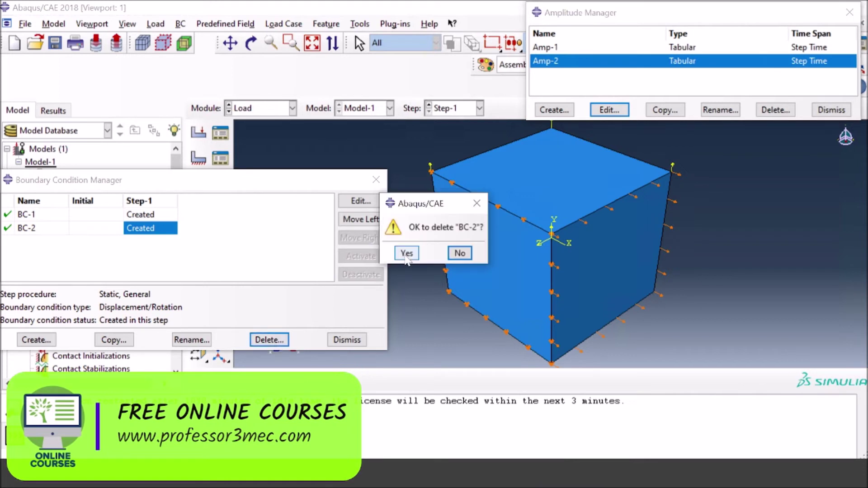
click(407, 253)
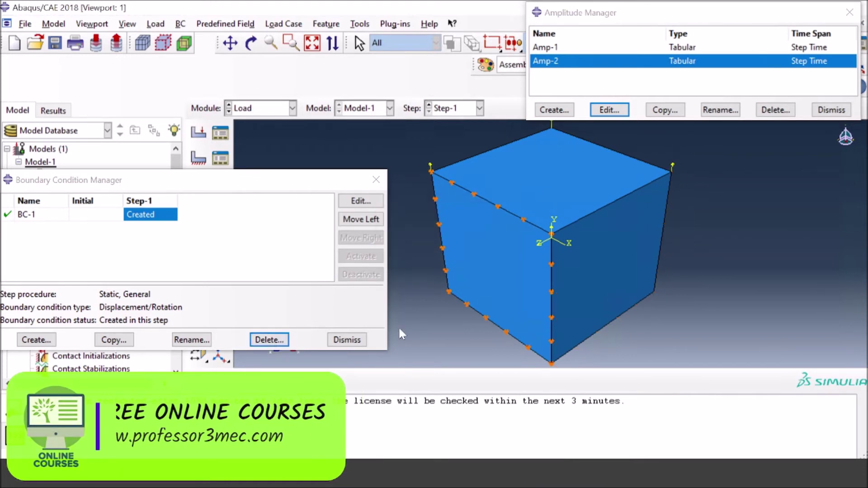
Close the Boundary Condition Manager and create a Static, General step named Step-2 after Step-1
click(347, 340)
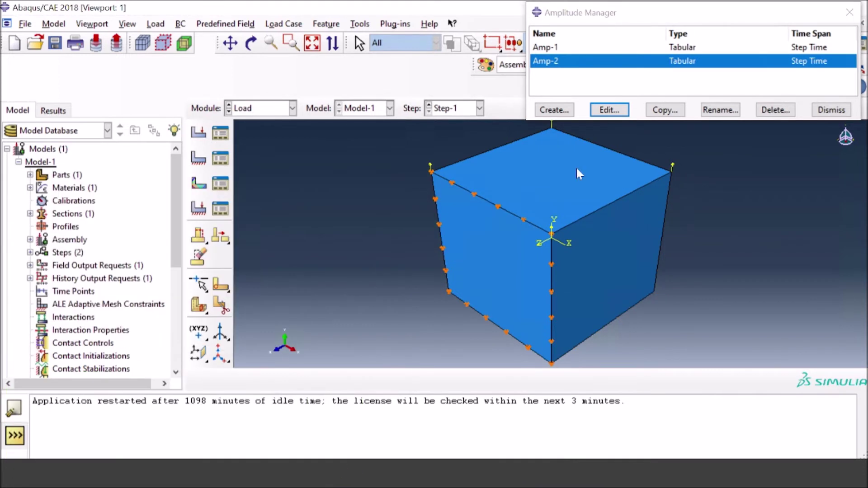
click(293, 108)
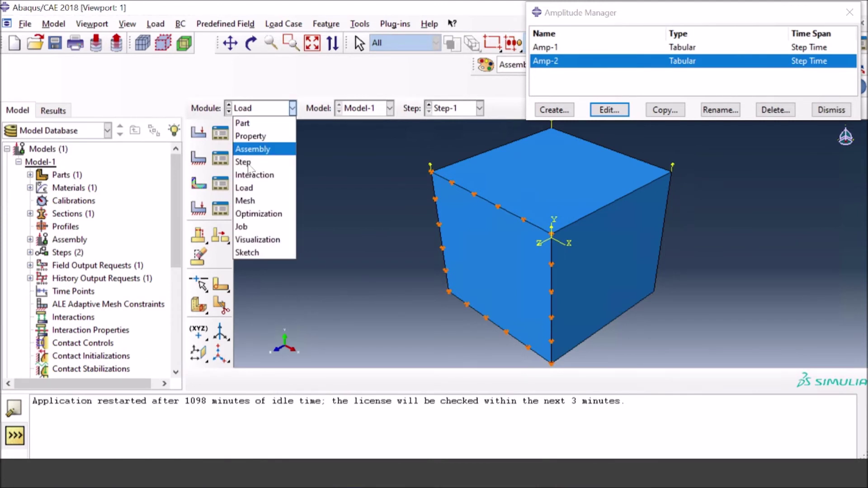
click(244, 163)
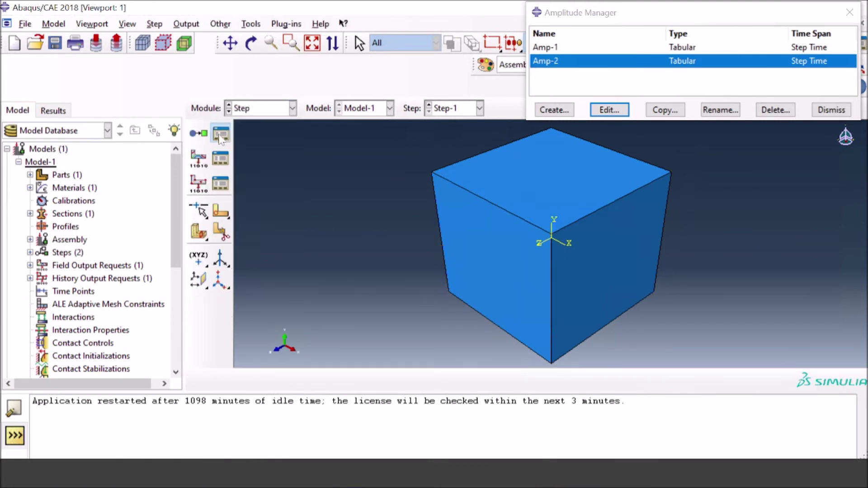
click(220, 136)
click(88, 191)
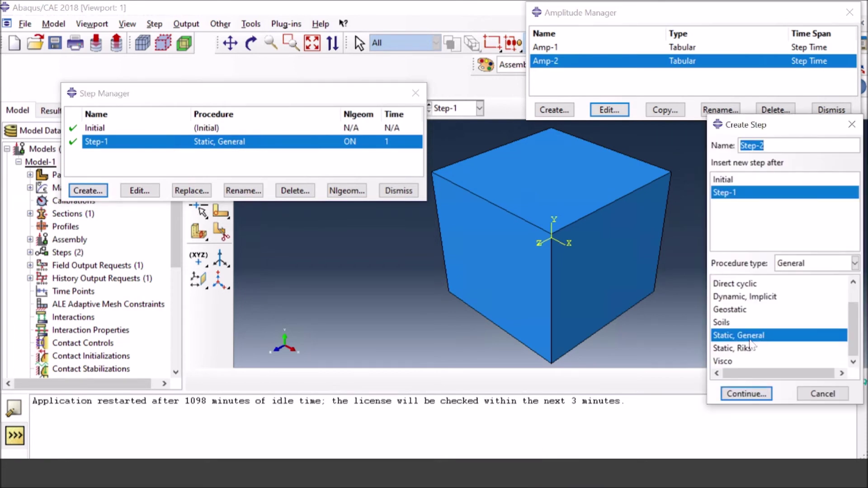
click(751, 392)
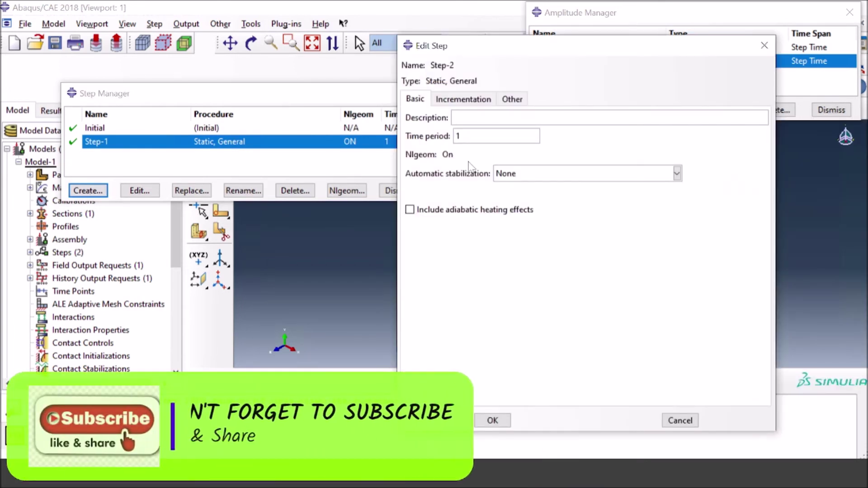
Give Step-2 at most 10000 increments, an initial increment size above zero and a maximum size of 0.01, and save the step
click(463, 99)
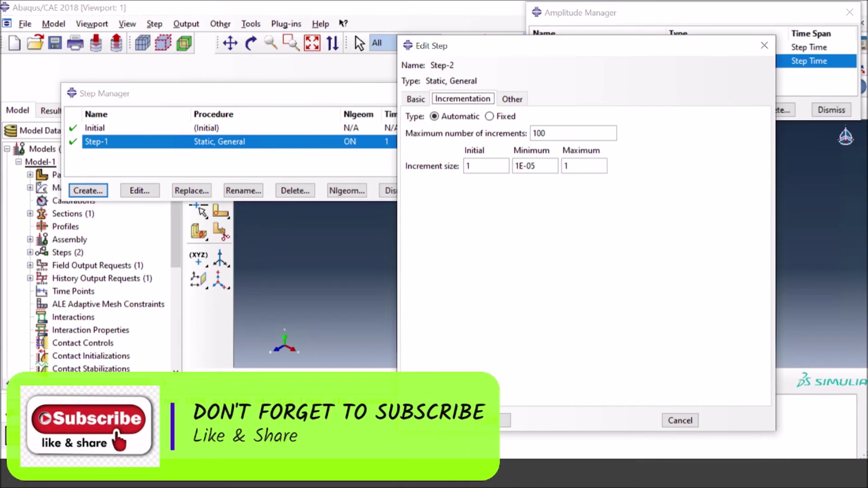
click(550, 133)
text(00)
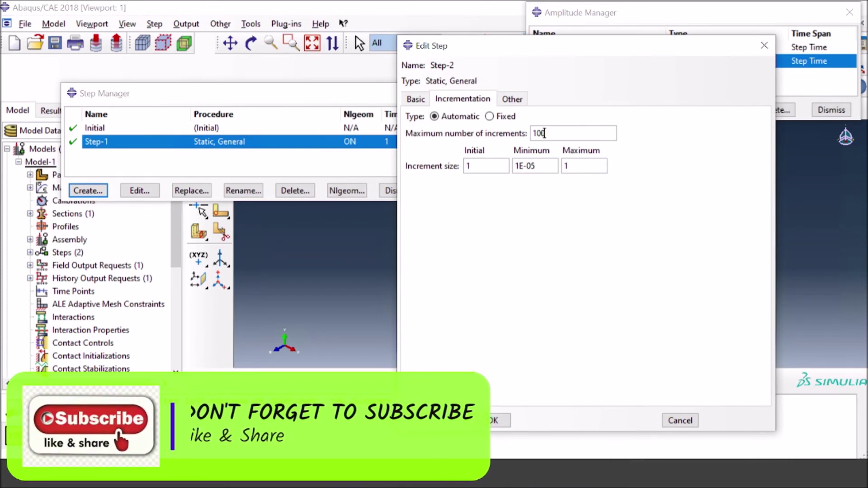
double_click(469, 166)
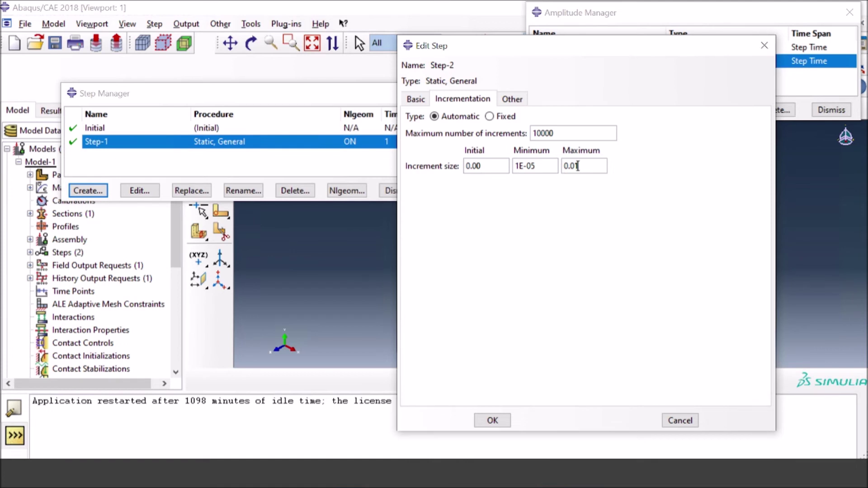
click(493, 421)
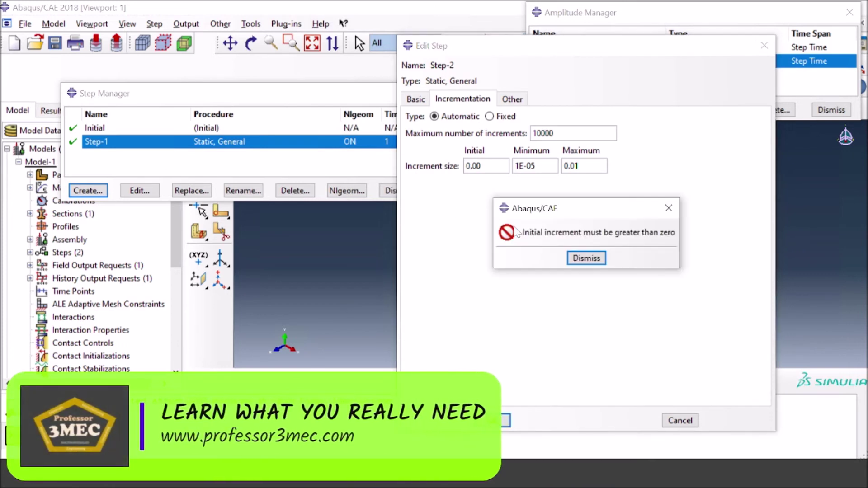
click(583, 260)
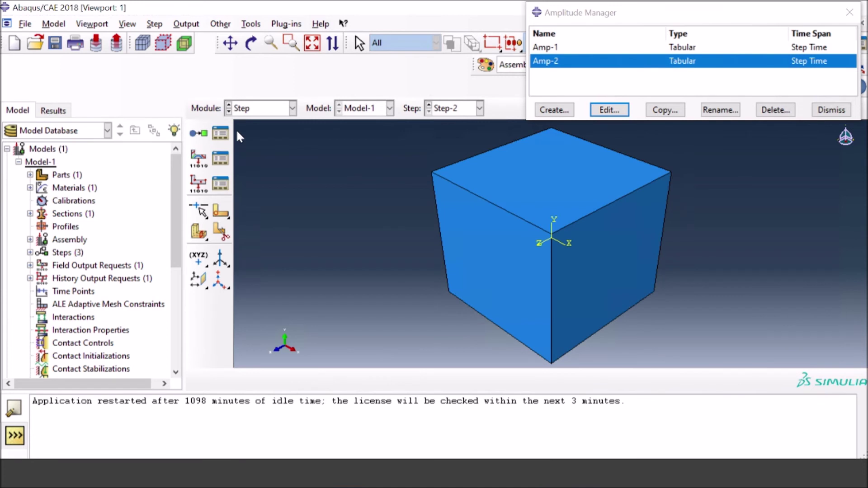
Switch to the Load module and deactivate Load-1 in Step-2
key(Down)
key(Down)
click(220, 133)
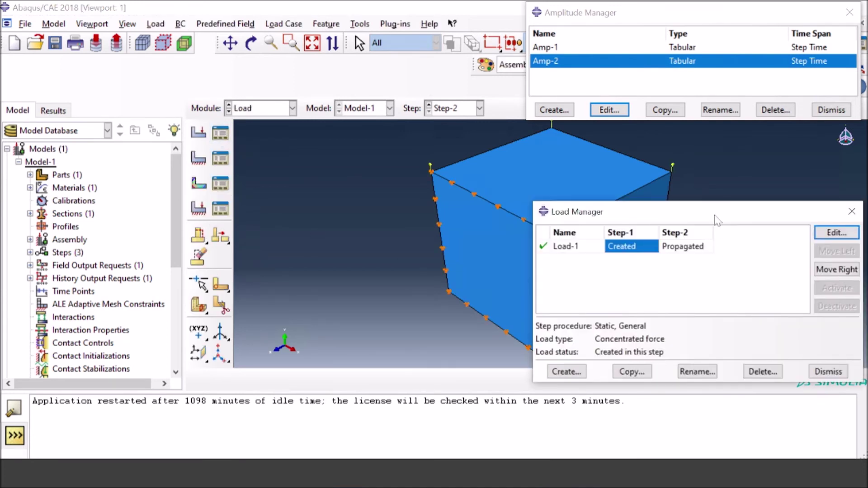
drag(718, 221, 239, 148)
click(205, 177)
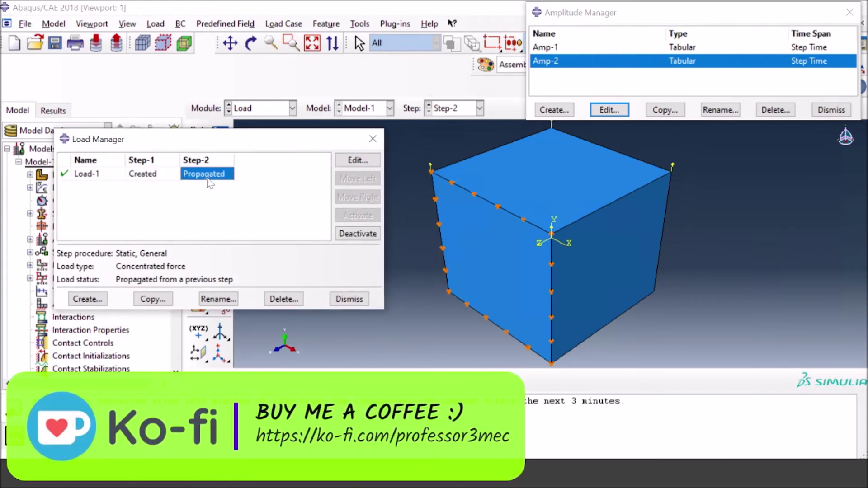
click(364, 237)
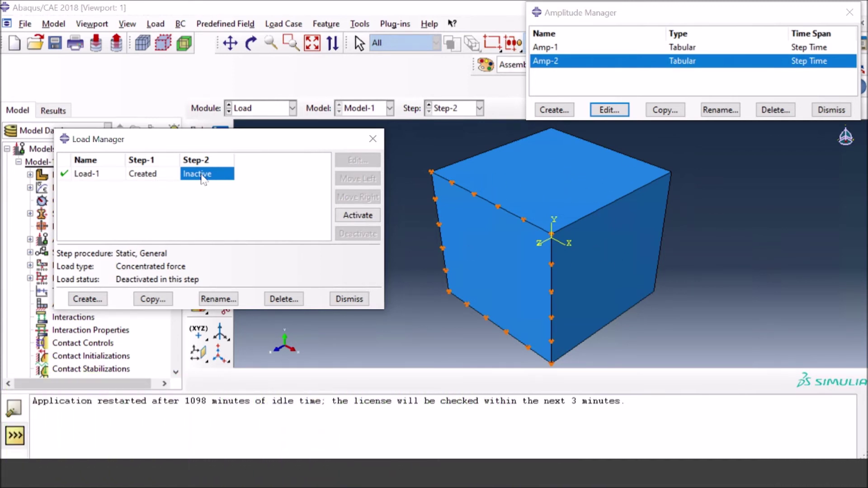
click(360, 300)
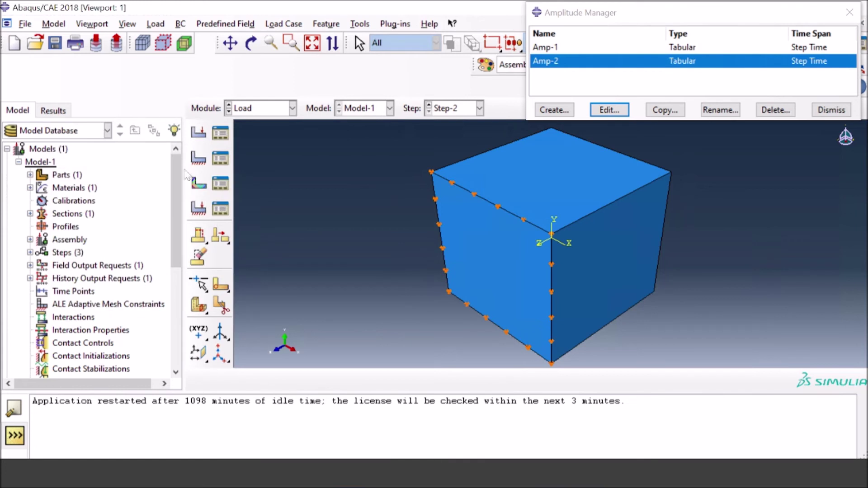
Create the displacement/rotation boundary condition BC-2 in Step-1 and apply it to the cube's +X face
click(215, 160)
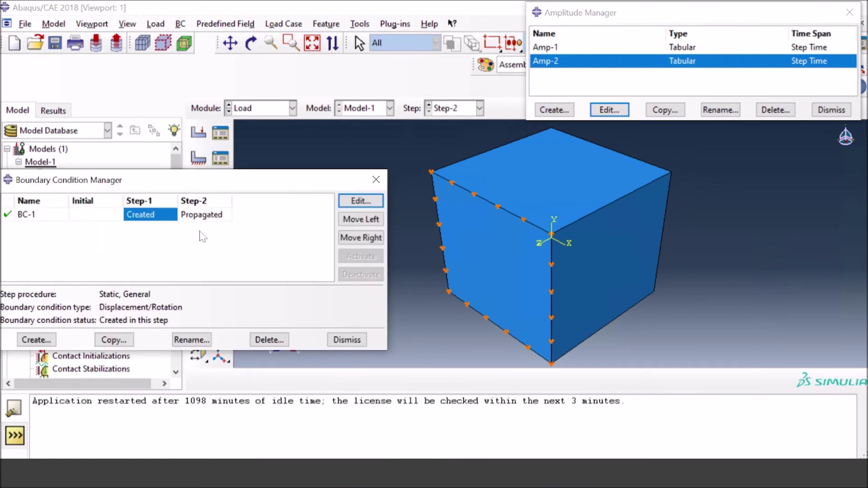
click(361, 201)
click(203, 364)
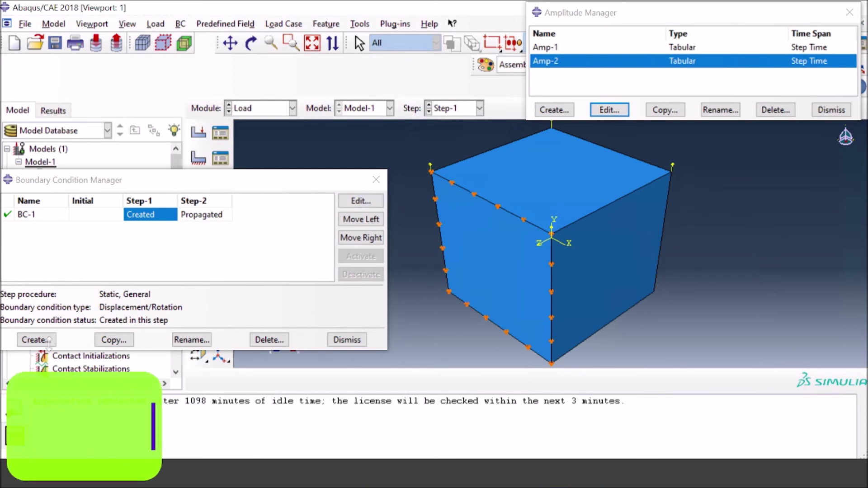
click(36, 340)
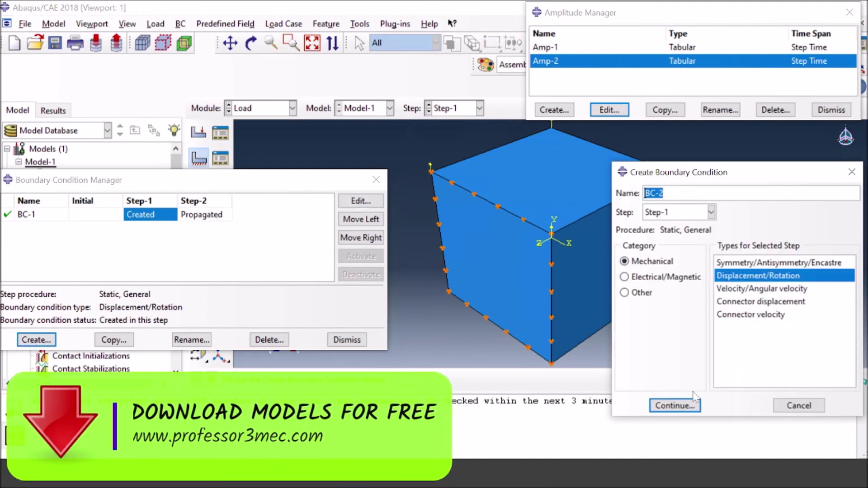
click(675, 406)
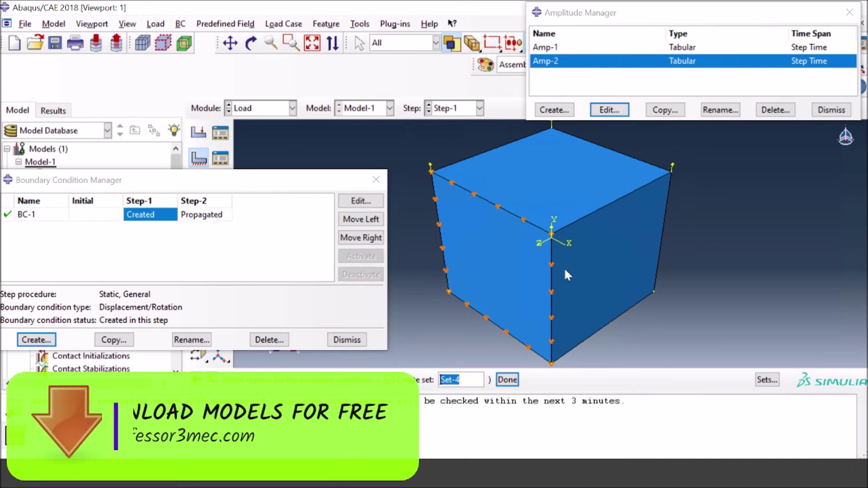
click(581, 261)
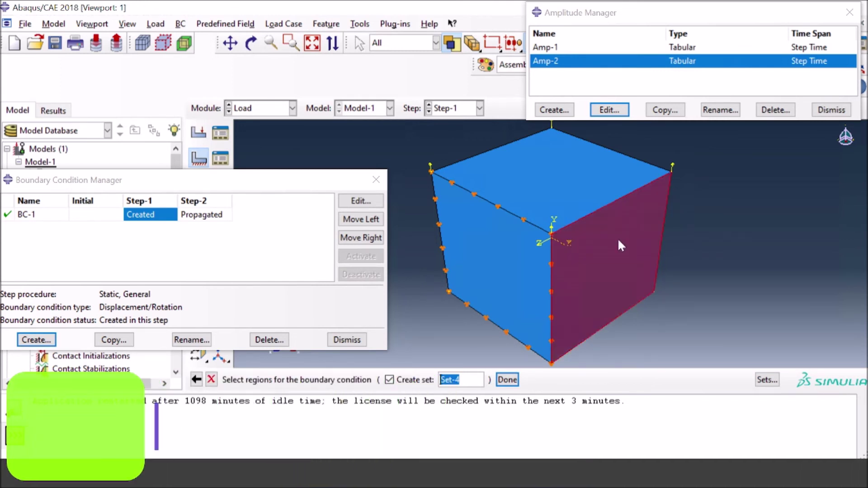
click(508, 380)
Set U1 of BC-2 to 1 with amplitude Amp-2, and shift the boundary condition's creation to Step-2
click(84, 196)
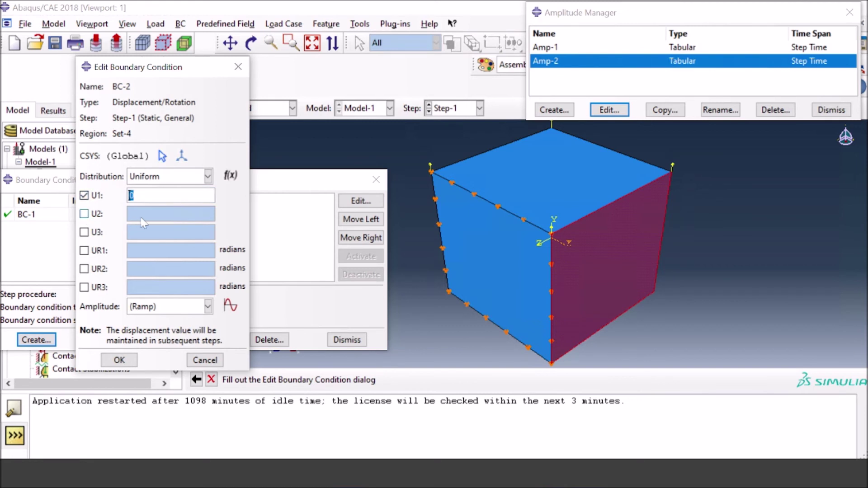
text(1)
click(207, 307)
click(175, 349)
click(120, 360)
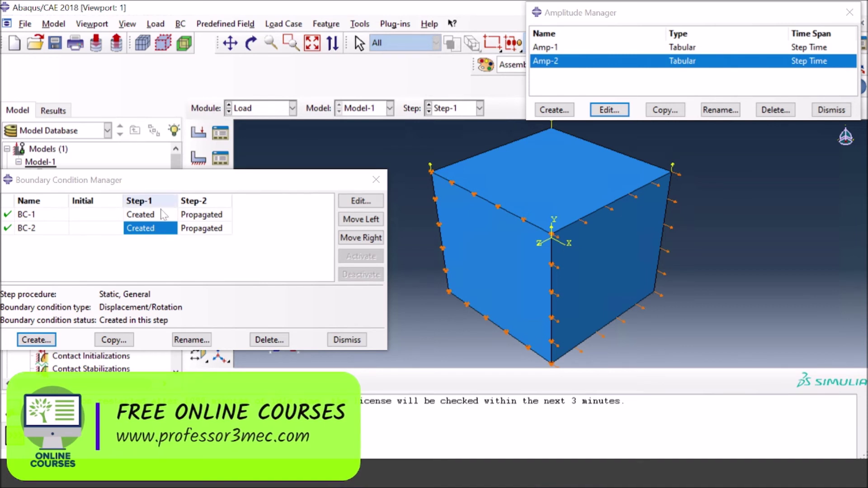
click(361, 238)
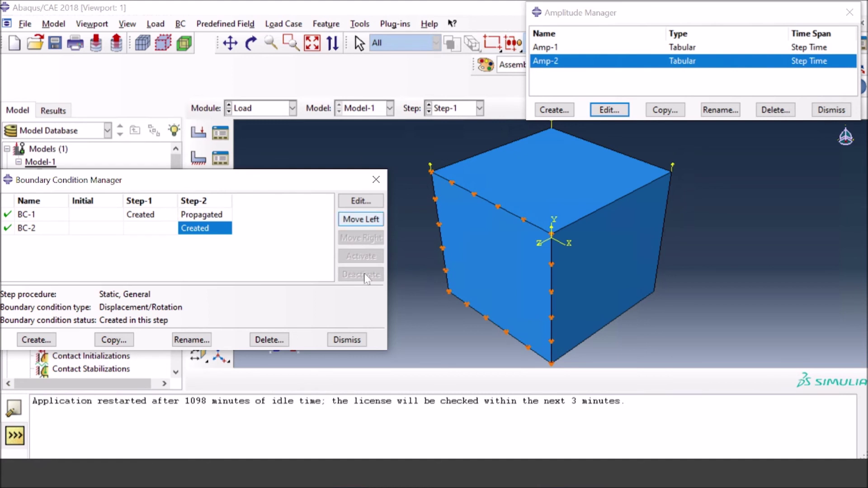
click(361, 23)
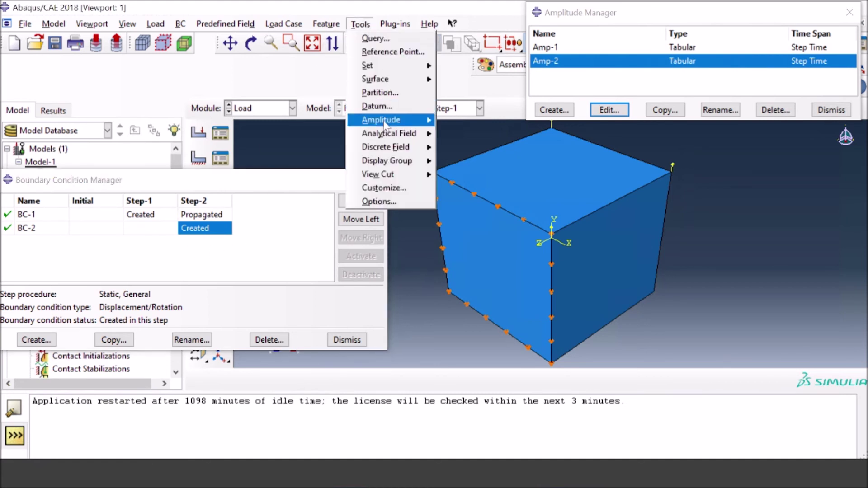
mouse_move(384, 121)
click(458, 120)
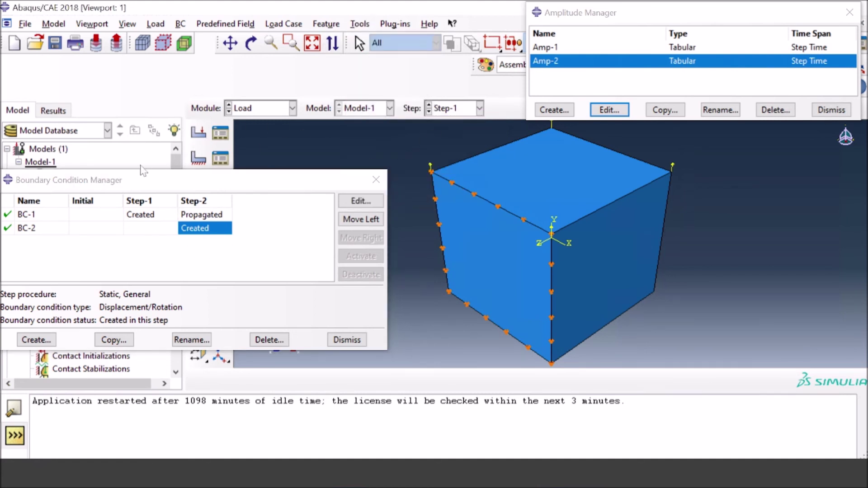
click(603, 111)
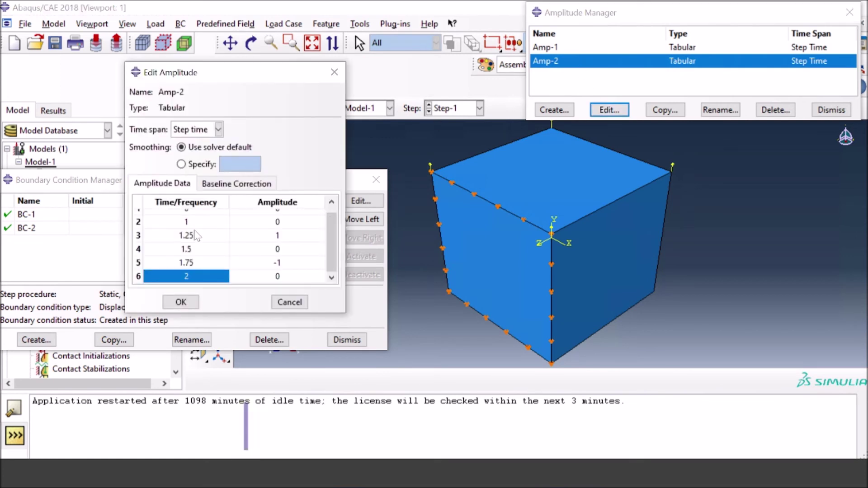
scroll(189, 226, up, 2)
double_click(235, 215)
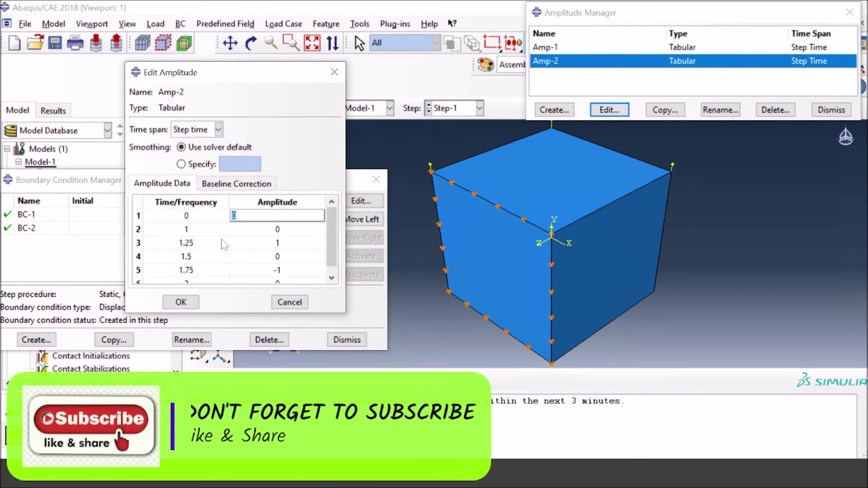
double_click(147, 230)
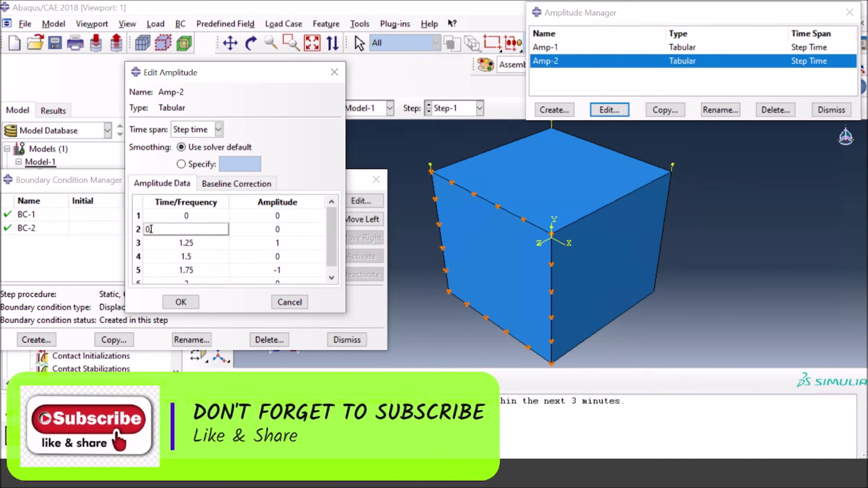
text(0.25)
key(Tab)
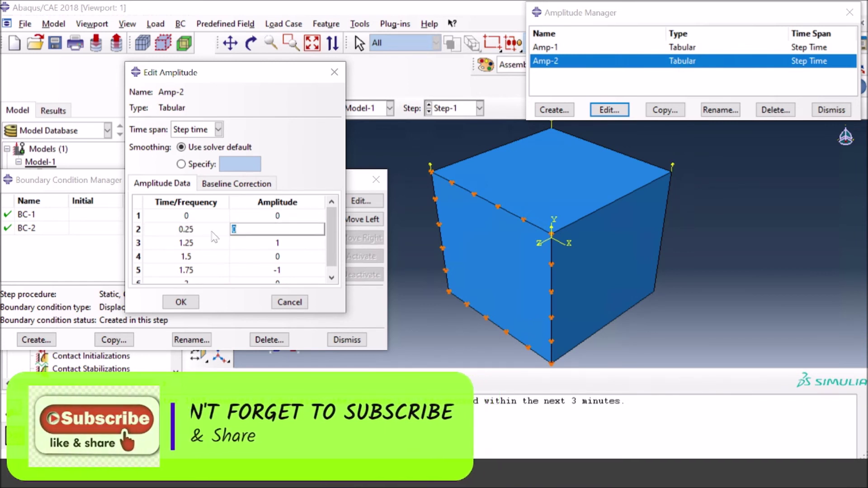
text(1)
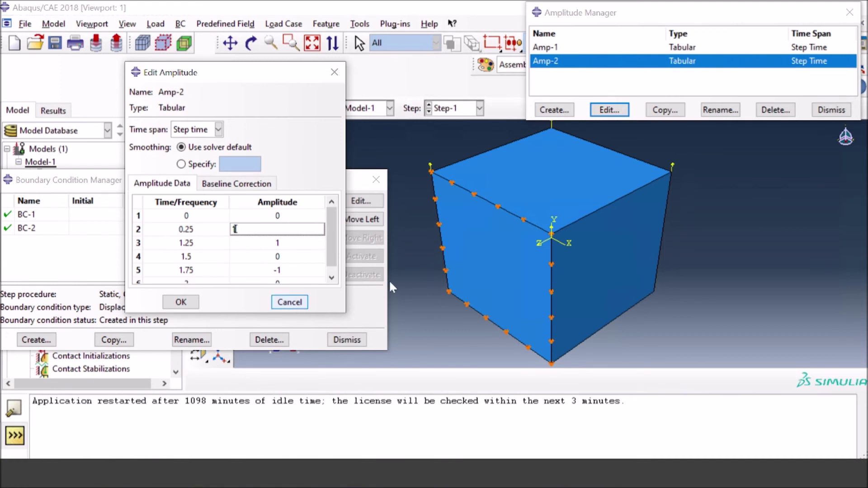
click(290, 302)
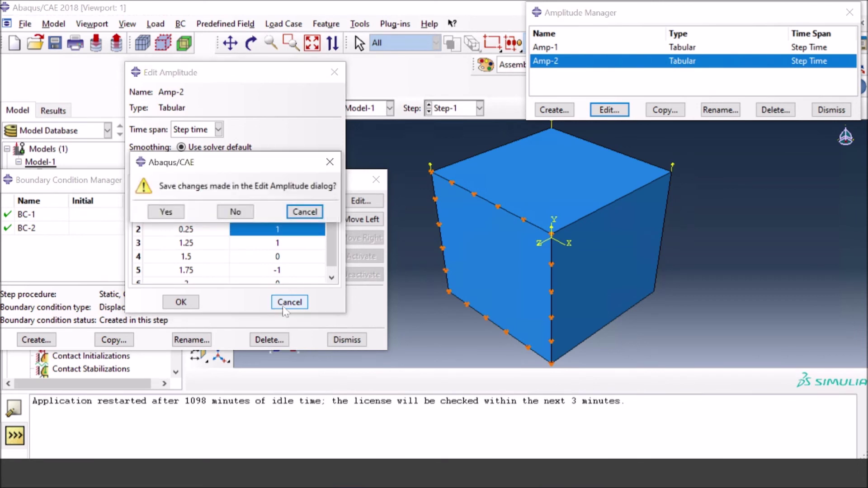
click(235, 212)
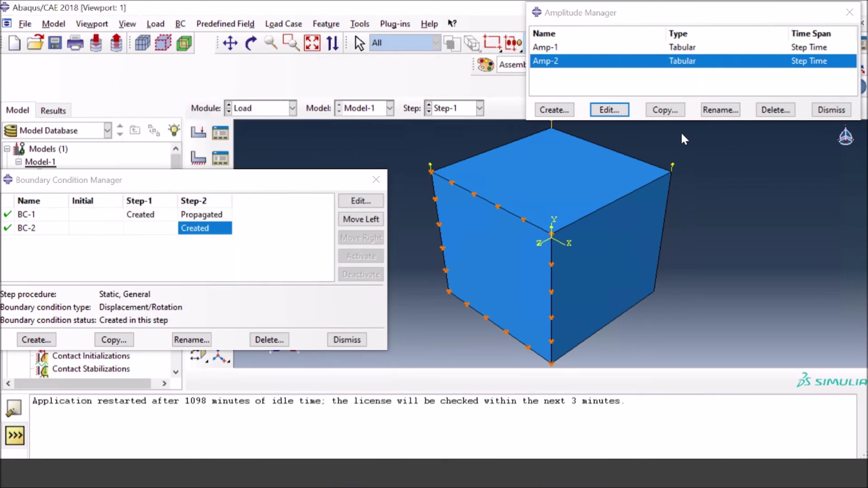
Set amplitude Amp-2's time span to Total time, save it, and check BC-2's settings in Step-2
click(618, 113)
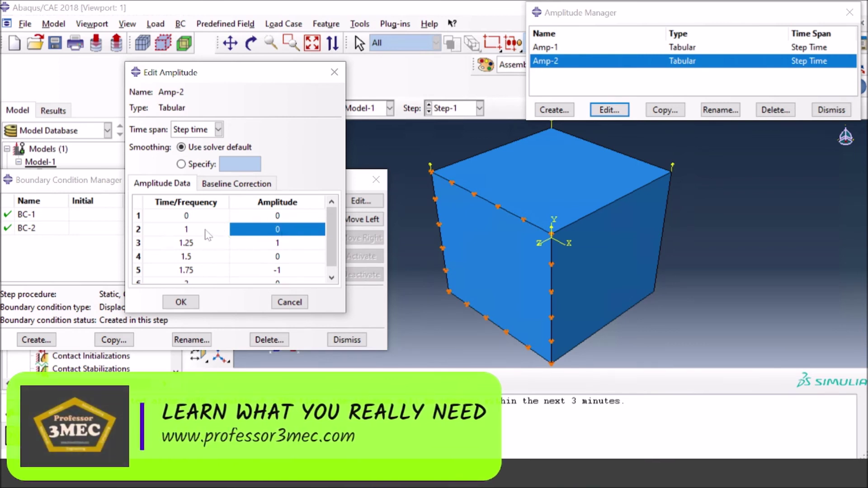
click(332, 276)
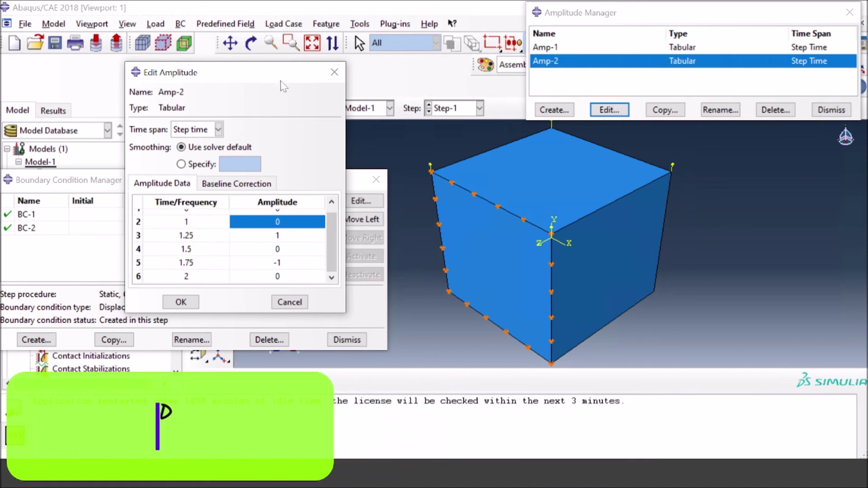
drag(285, 74, 585, 80)
click(479, 138)
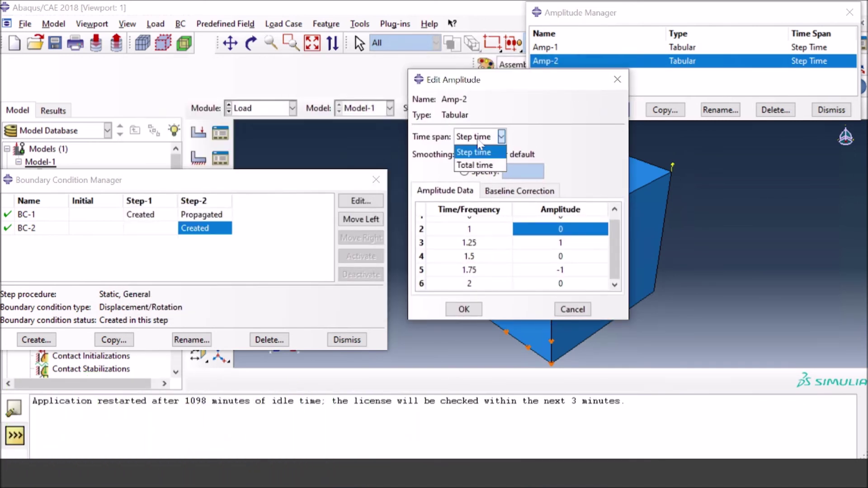
click(480, 166)
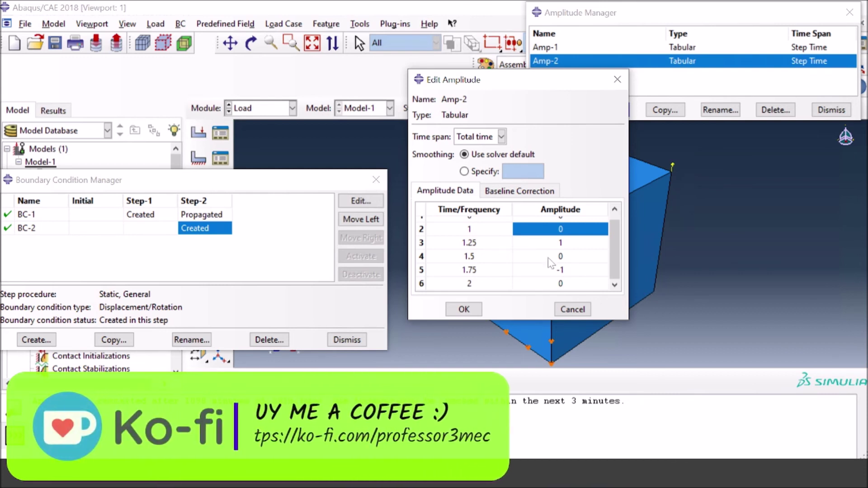
click(461, 311)
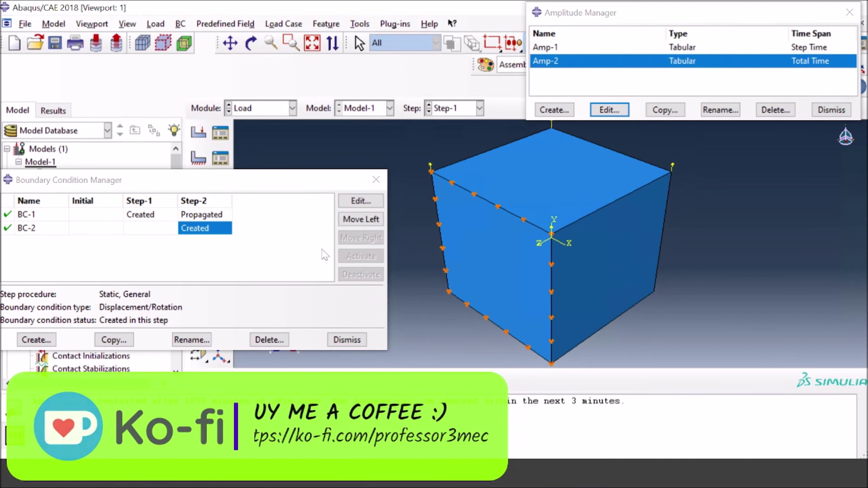
click(383, 202)
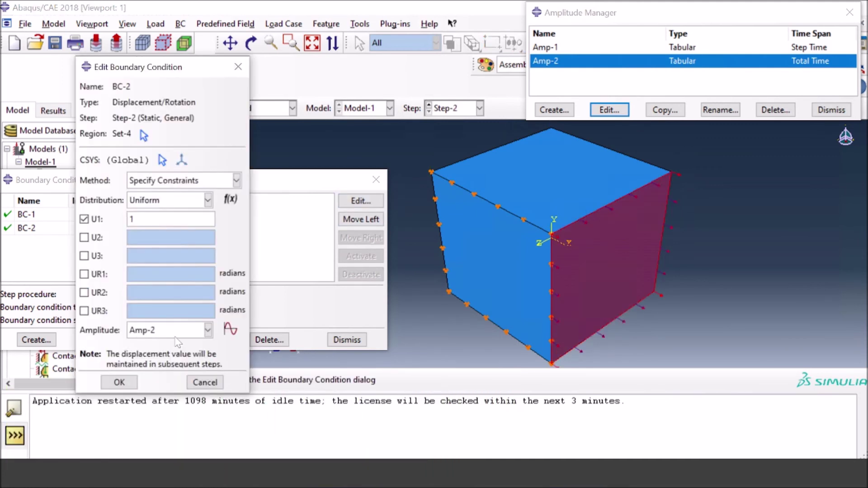
click(118, 383)
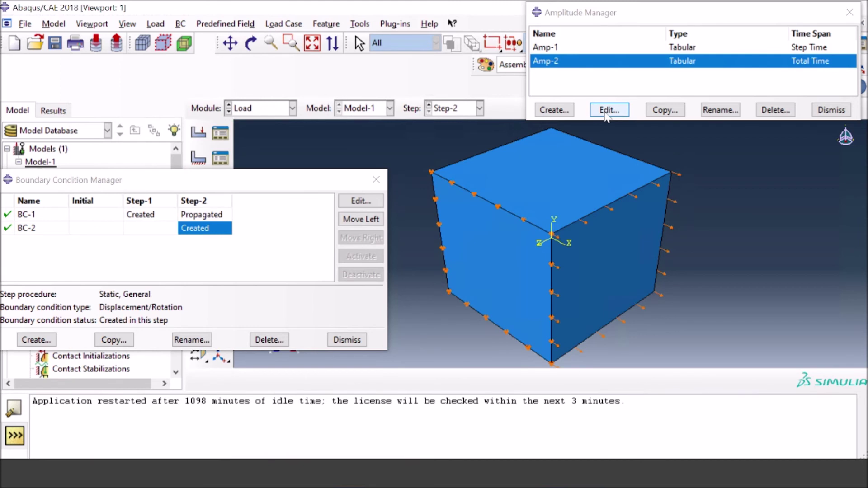
Set Amp-2's time span to Step time and its second data row to time 0.25 with amplitude 1
click(607, 113)
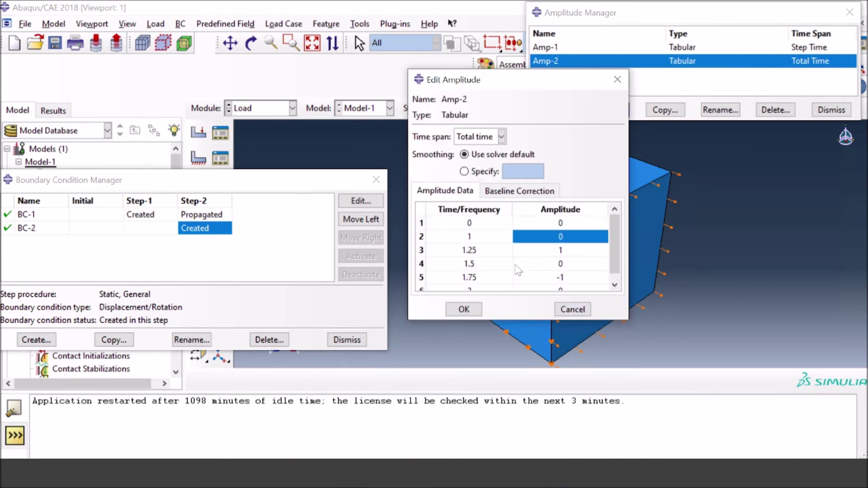
click(501, 136)
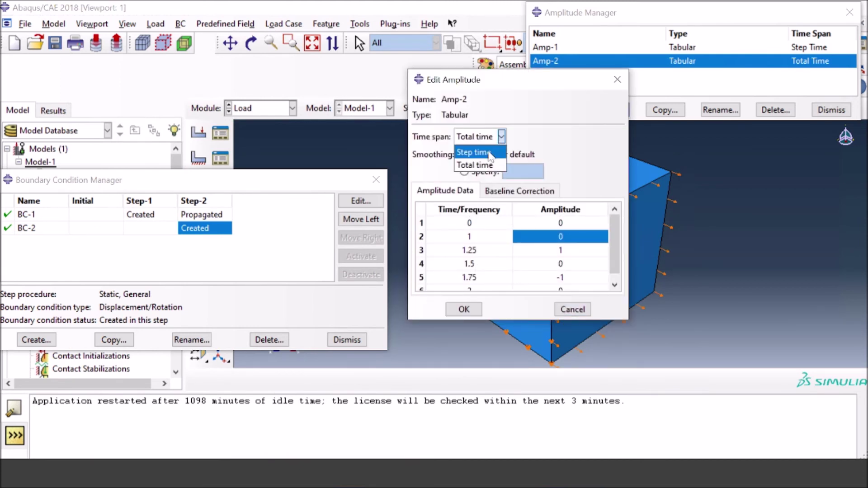
click(491, 154)
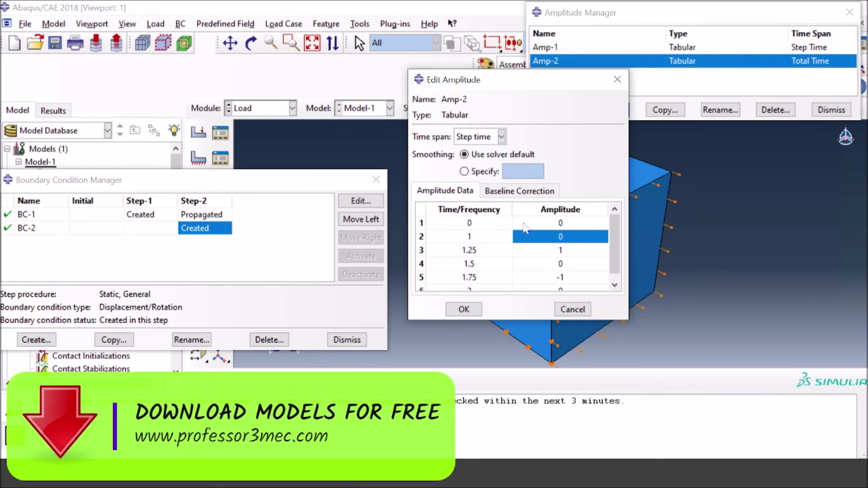
click(500, 235)
click(499, 235)
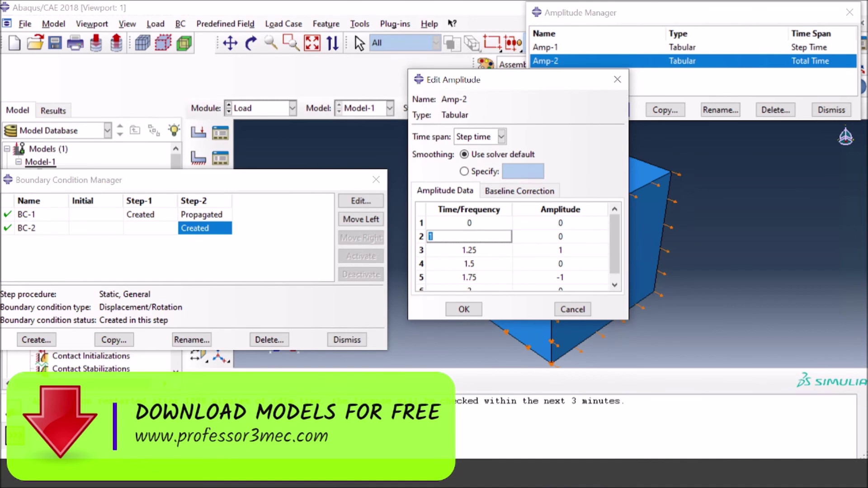
text(0.25)
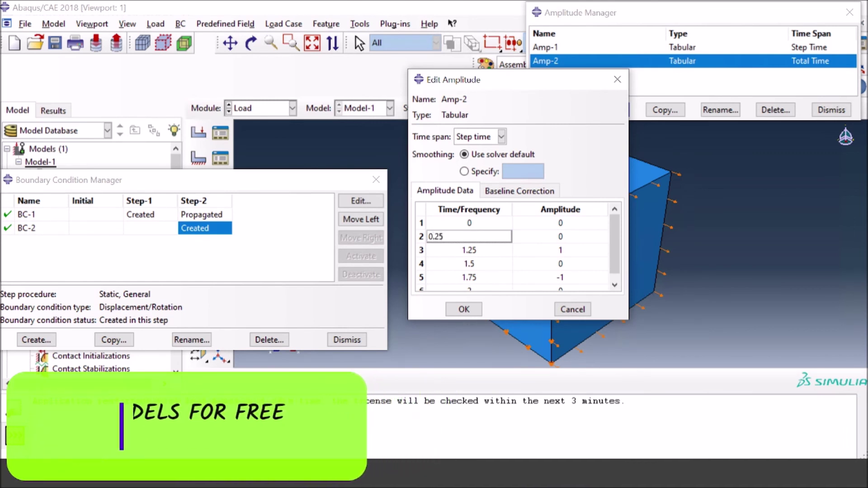
double_click(518, 236)
text(1)
key(Tab)
Set rows 3 to 5 of Amp-2 to time 0.5 with amplitude 0, 0.75 with -1, and 1.0 with 0
text(0)
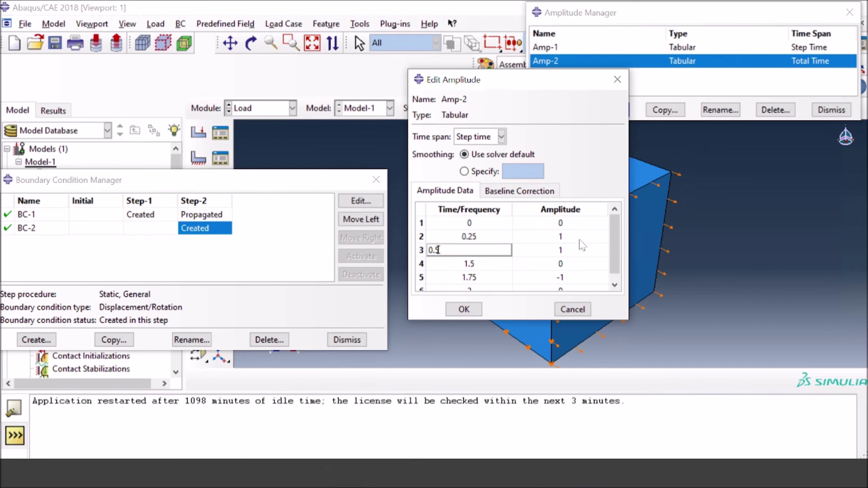
key(Tab)
text(0)
key(Tab)
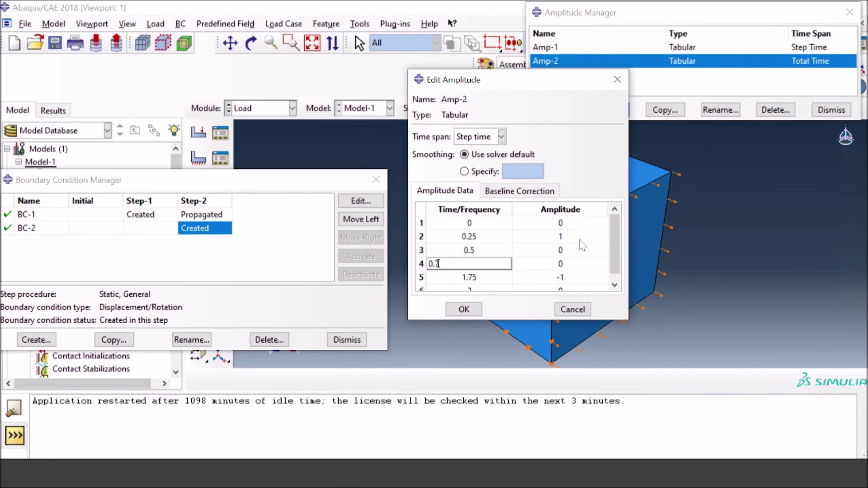
key(Tab)
text(-1)
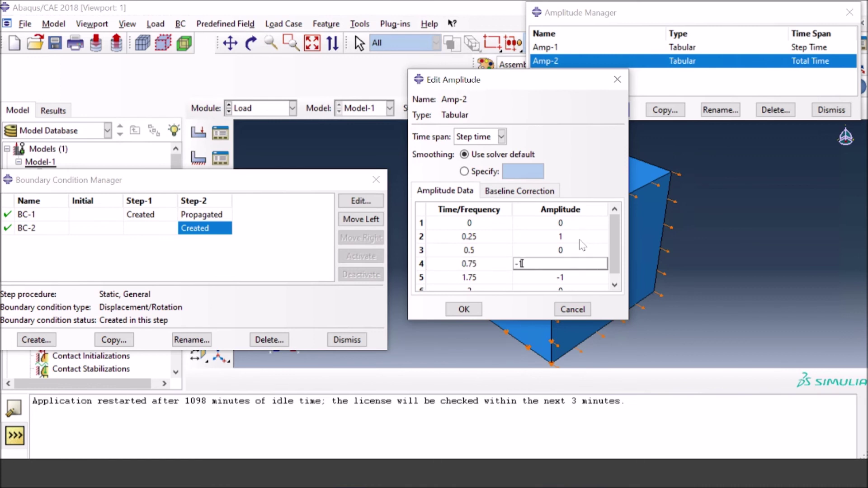
key(Tab)
text(1.0)
key(Tab)
scroll(566, 235, down, 1)
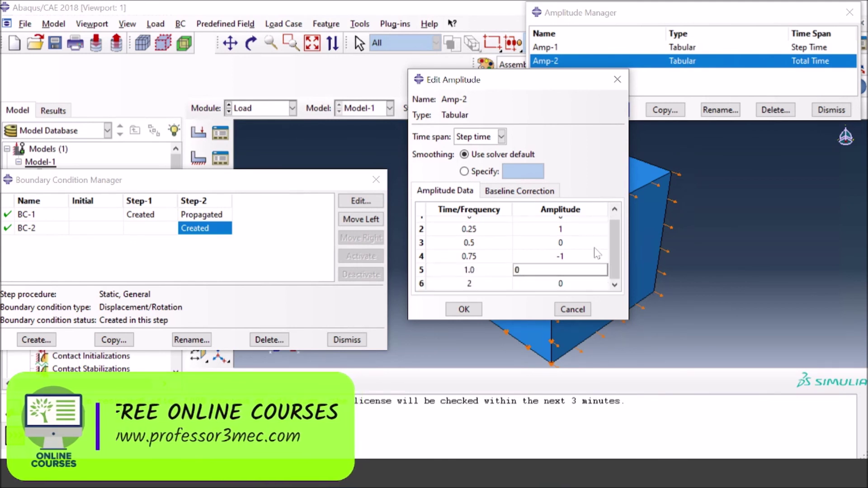
Delete the sixth row from Amp-2's data table
click(422, 287)
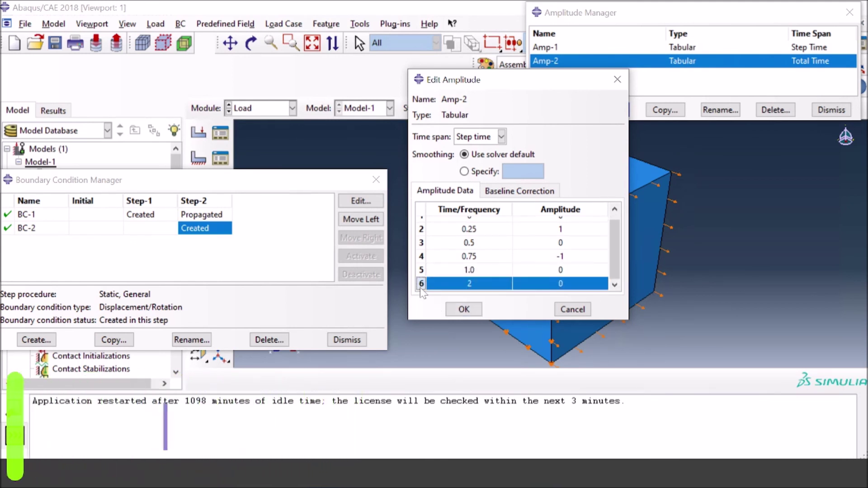
right_click(423, 288)
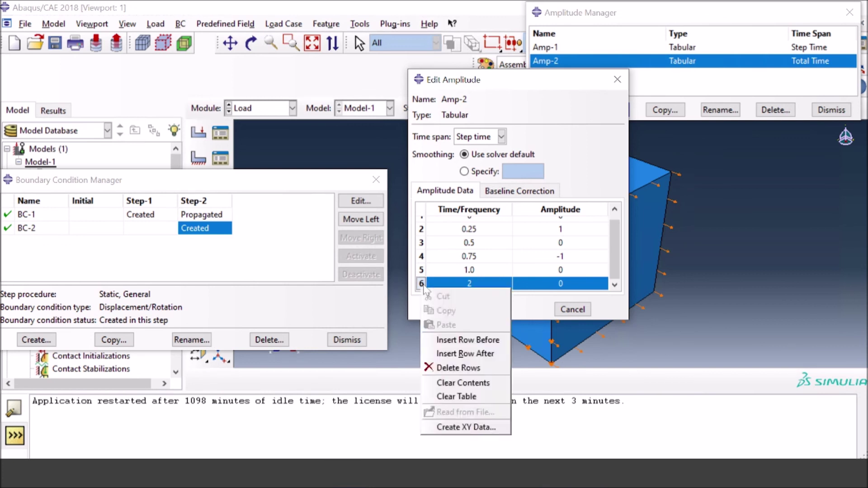
click(466, 366)
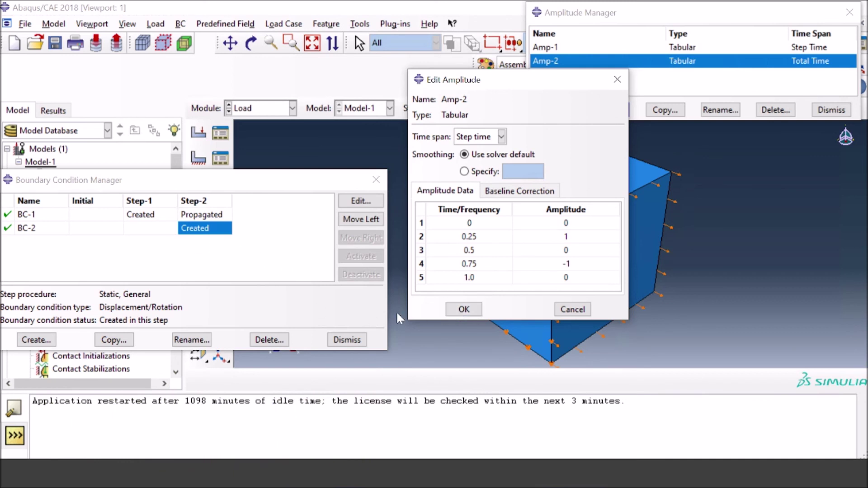
Review the step assignments of BC-1 and Load-1, and check Load-1's force components and amplitude in Step-1
click(194, 217)
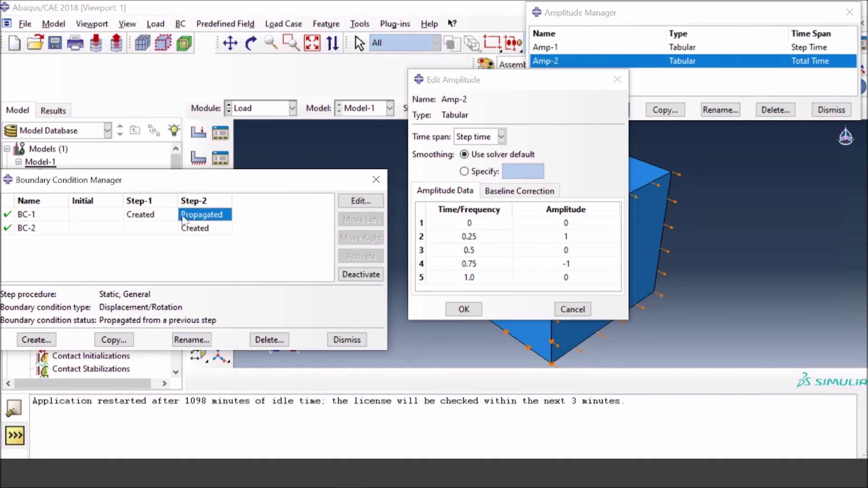
click(154, 215)
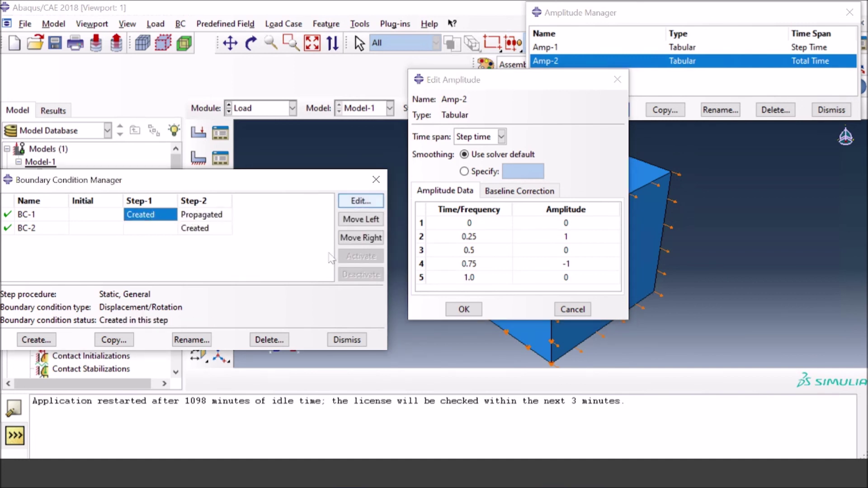
click(347, 339)
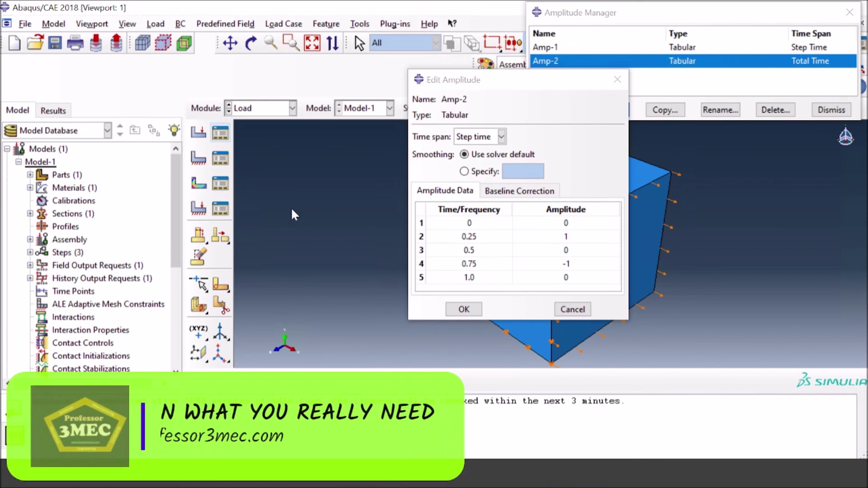
click(221, 133)
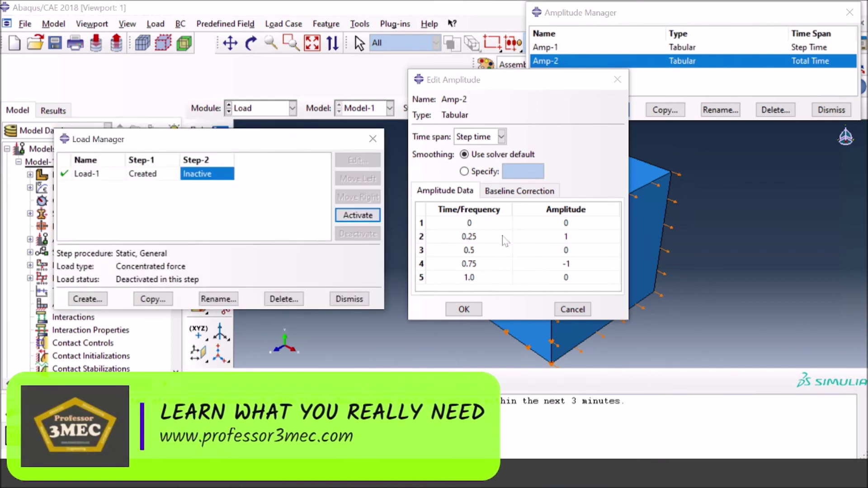
click(142, 177)
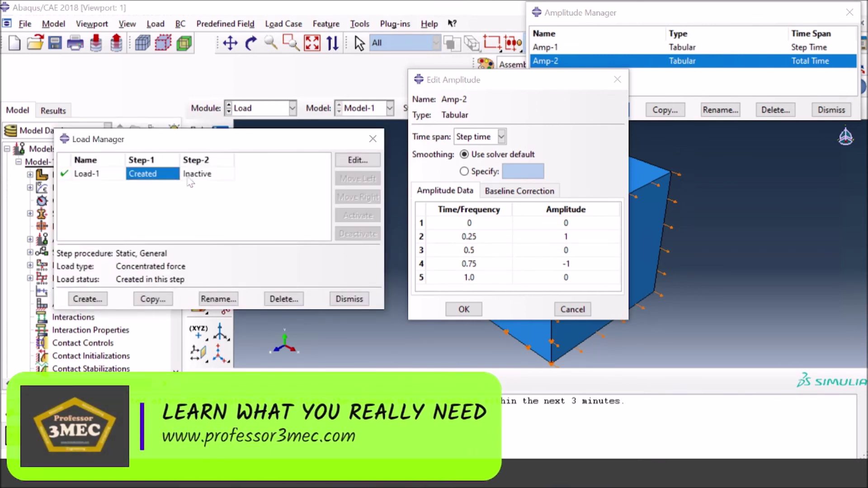
click(357, 160)
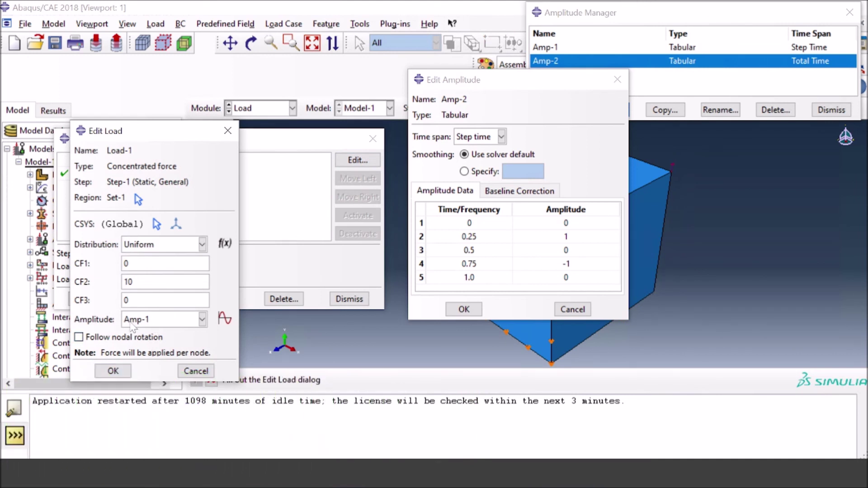
click(113, 371)
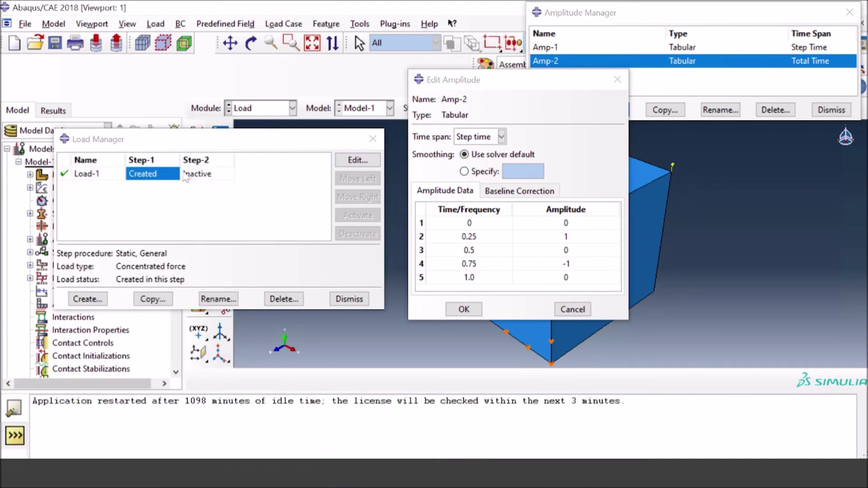
click(360, 300)
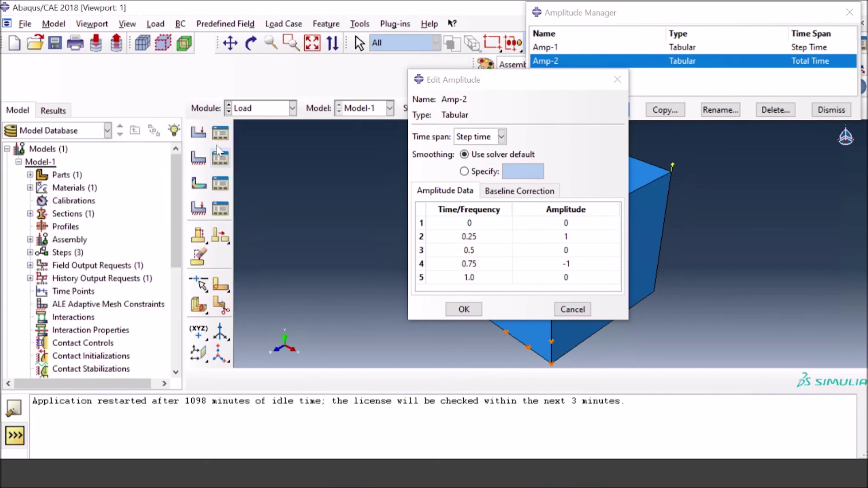
Check BC-2's U1 value and amplitude in Step-2, and save the edited Amp-2 and the boundary condition
click(220, 158)
click(195, 228)
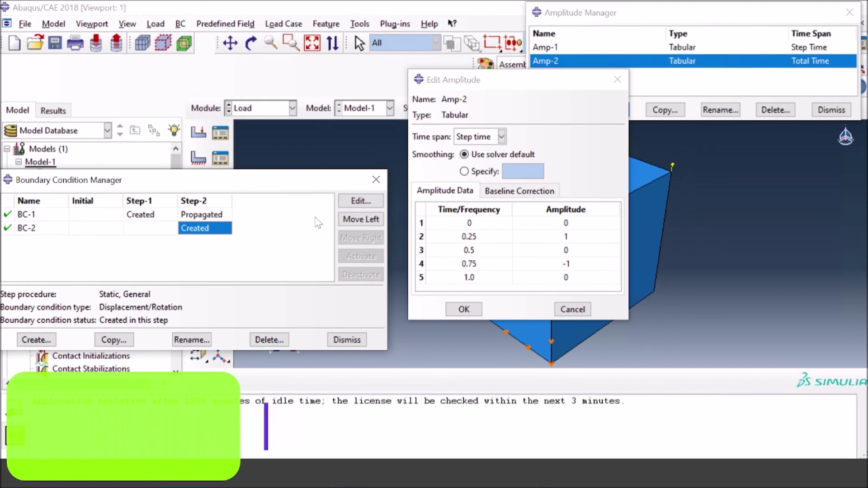
click(361, 201)
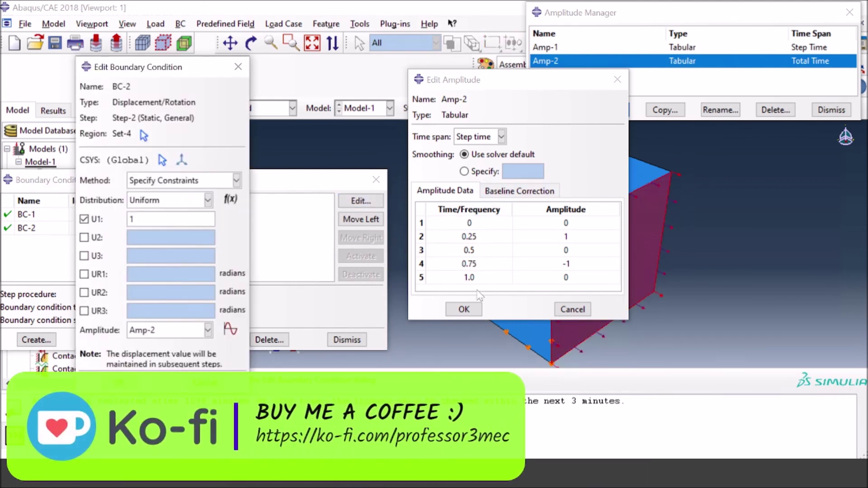
click(464, 310)
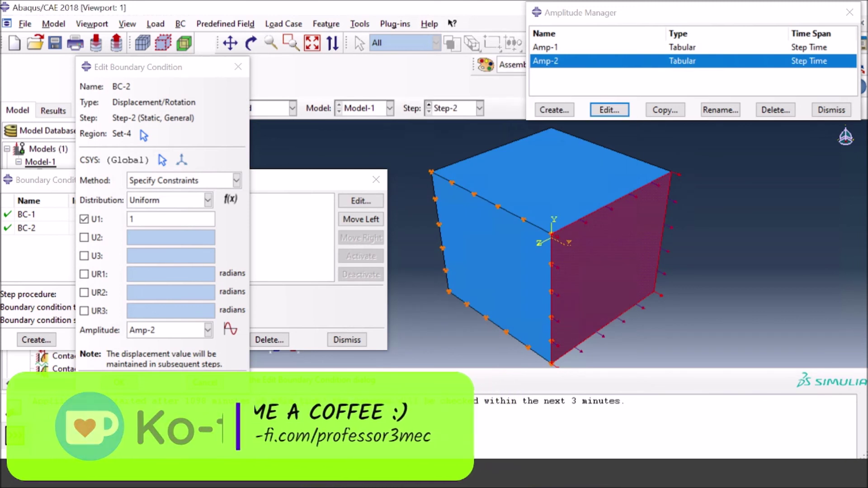
click(118, 383)
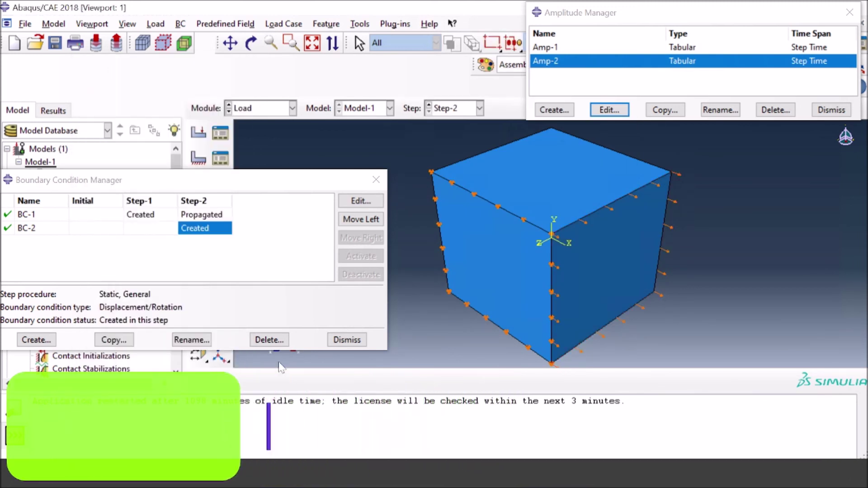
click(347, 341)
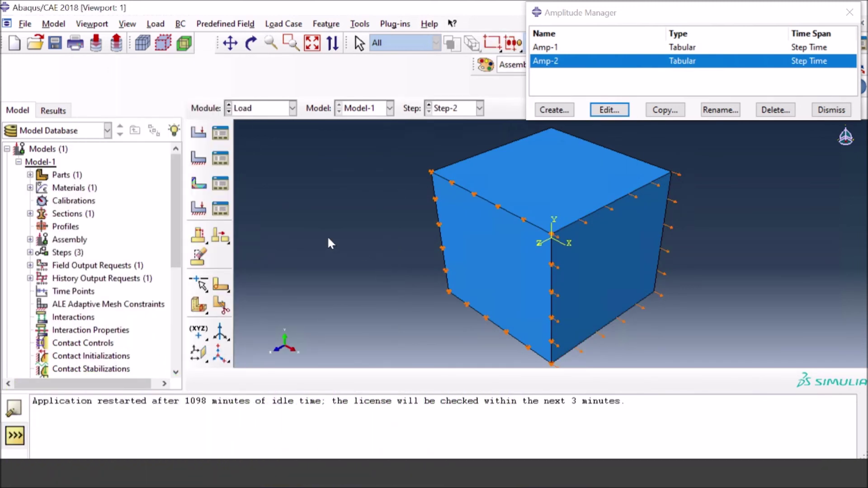